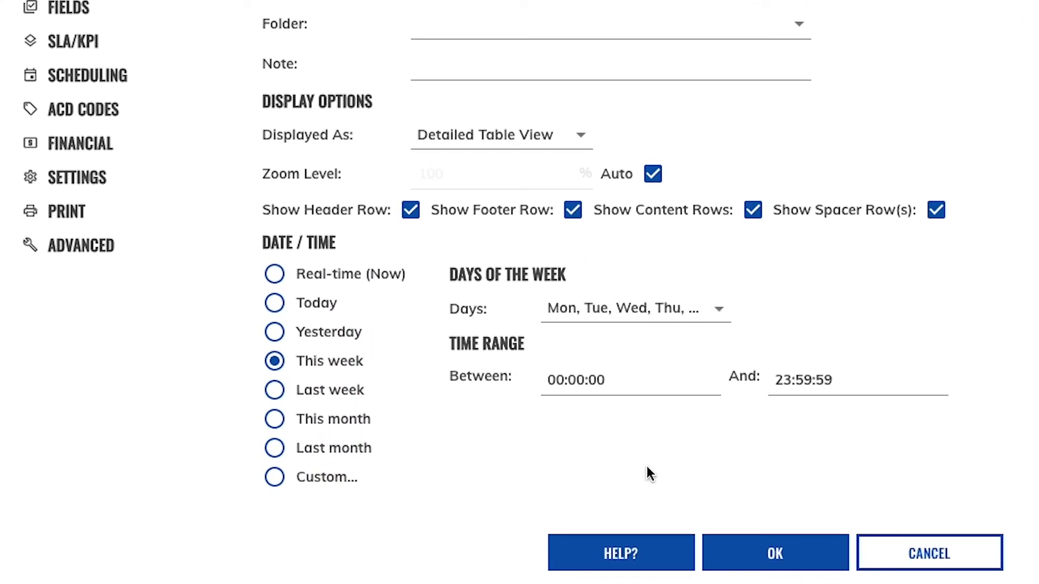
# Limit the report's days of the week to Monday through Friday by excluding Saturday and Sunday.
pyautogui.click(719, 321)
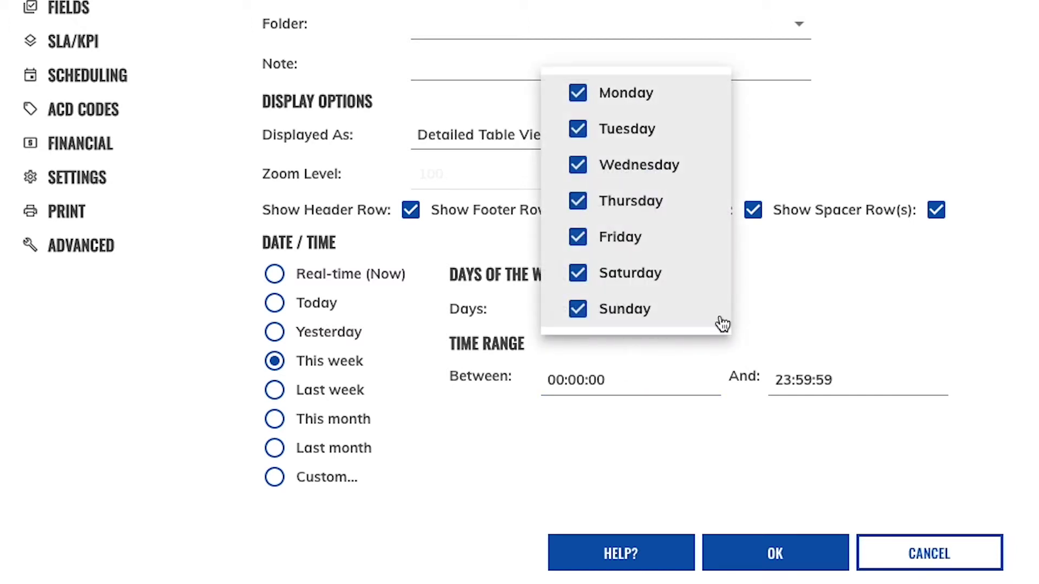
pyautogui.click(580, 274)
pyautogui.click(580, 310)
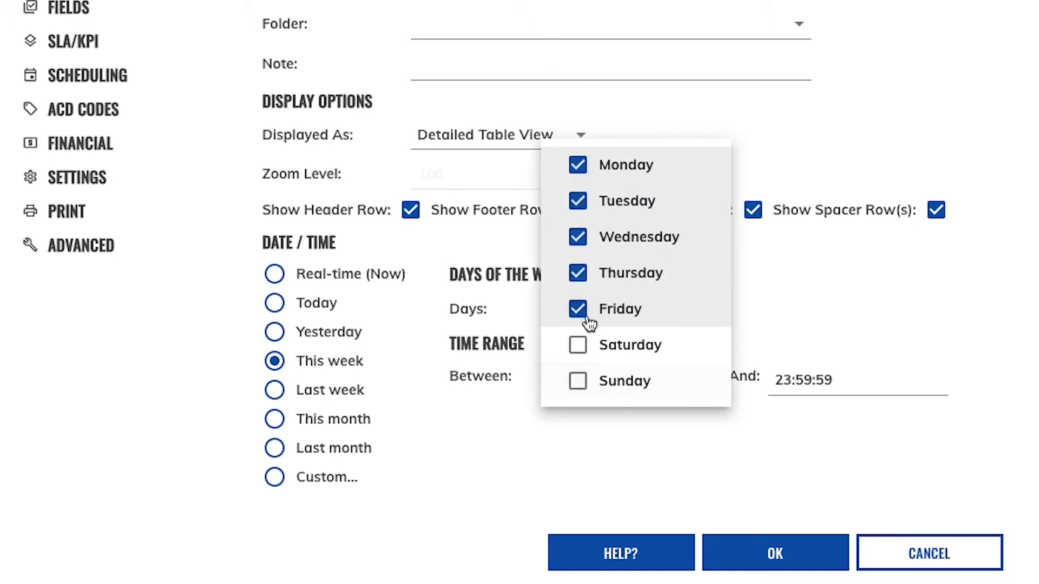
pyautogui.click(878, 430)
# Set the start of the report's time range to 09:00:00.
pyautogui.click(635, 378)
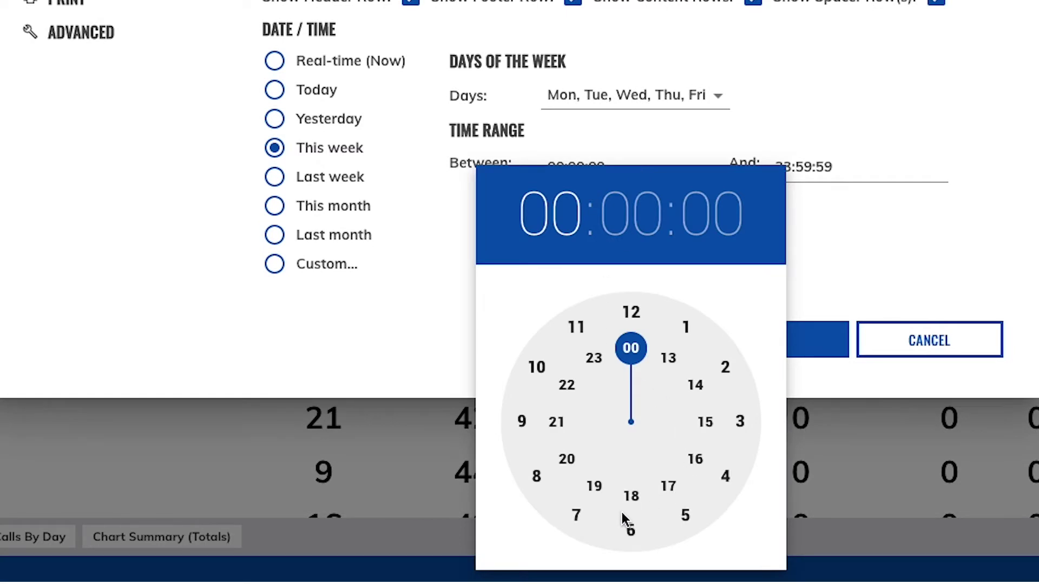
pyautogui.click(521, 422)
pyautogui.click(629, 311)
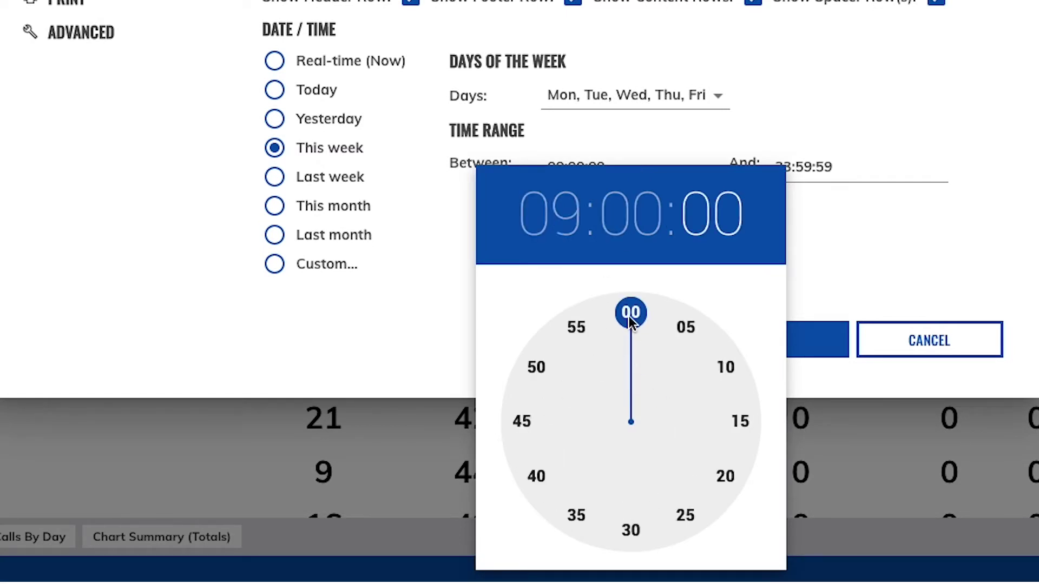
pyautogui.click(631, 310)
# Set the end of the report's time range to 18:00:00.
pyautogui.click(807, 171)
pyautogui.click(806, 171)
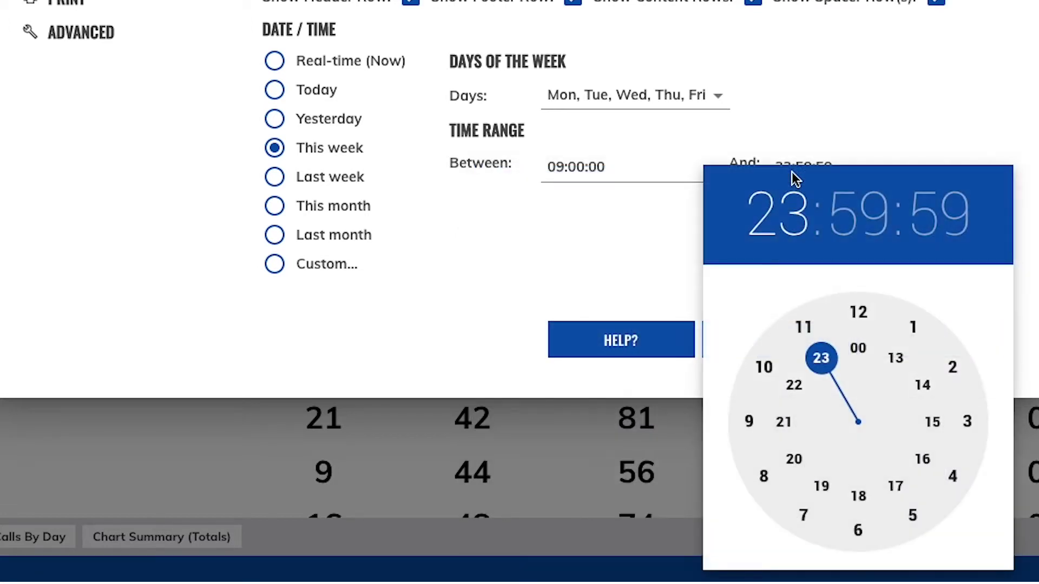
pyautogui.click(859, 498)
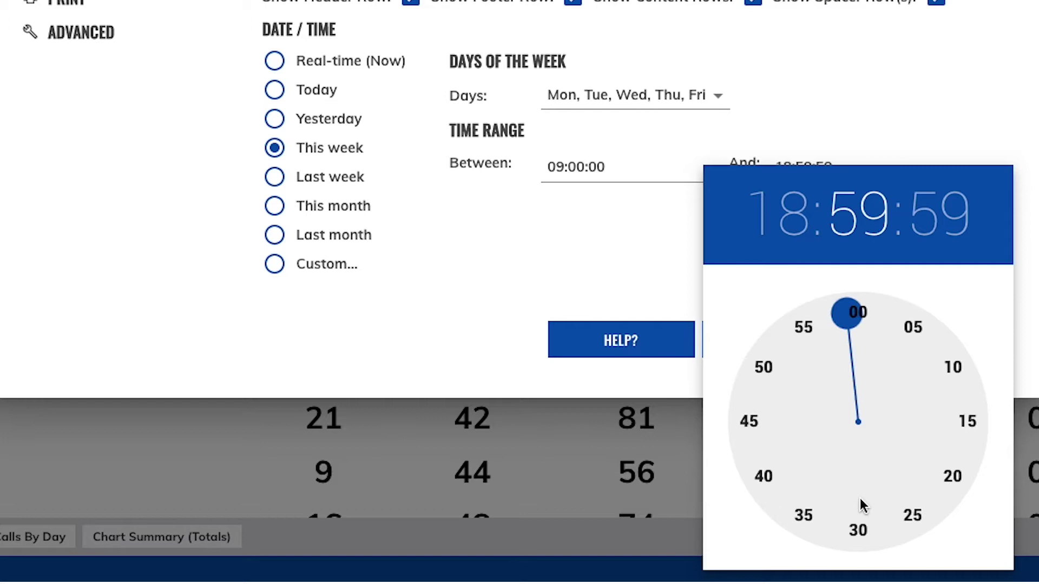
pyautogui.click(859, 309)
pyautogui.click(858, 311)
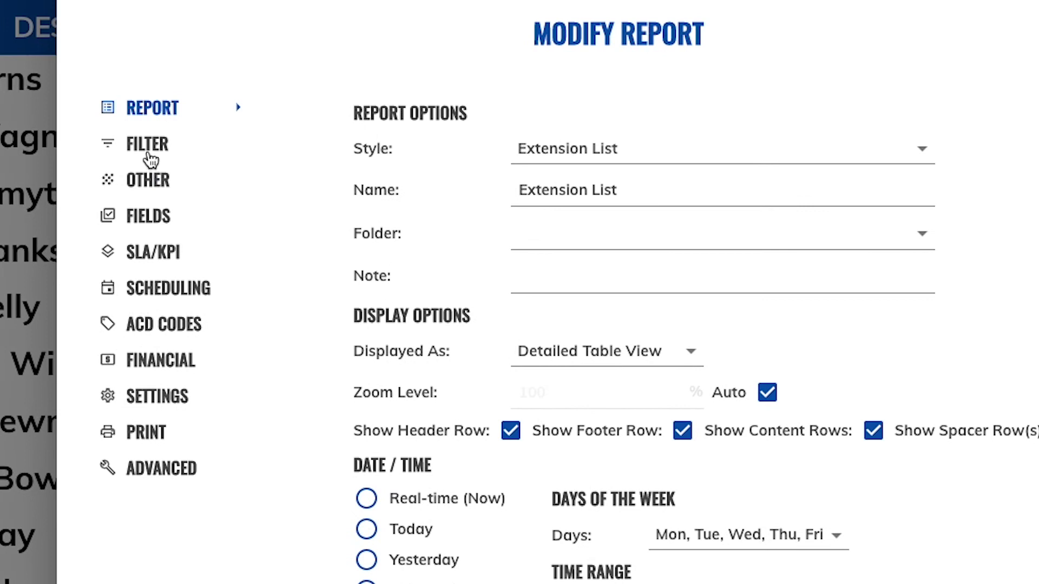
# Open the report's filter settings and begin editing the Telephone No(s) filter.
pyautogui.click(150, 157)
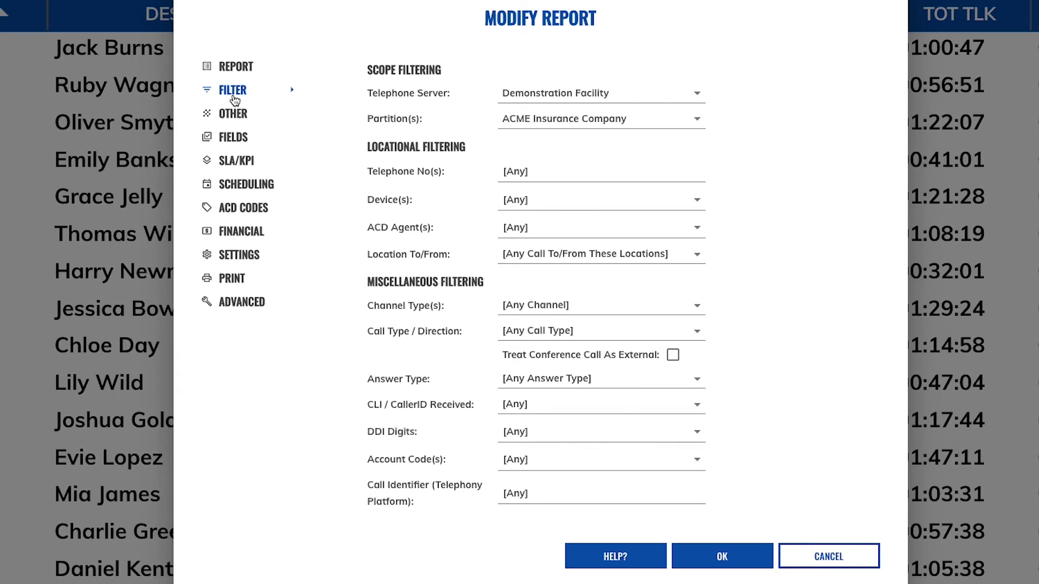
pyautogui.click(567, 168)
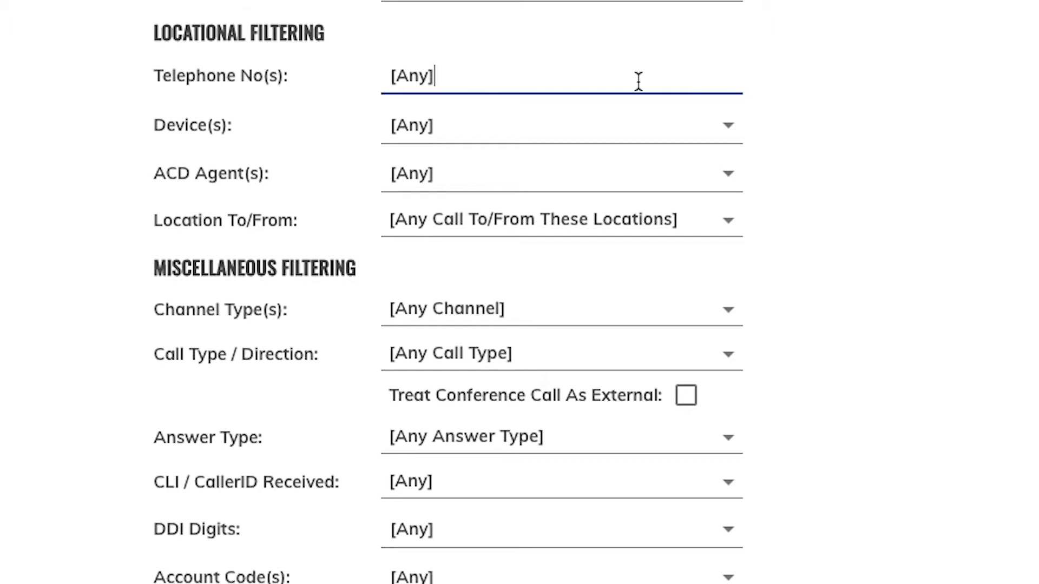
# Try a single full telephone number as the Telephone No(s) filter, and clear it again.
pyautogui.hotkey('ctrl', 'a')
pyautogui.write('01')
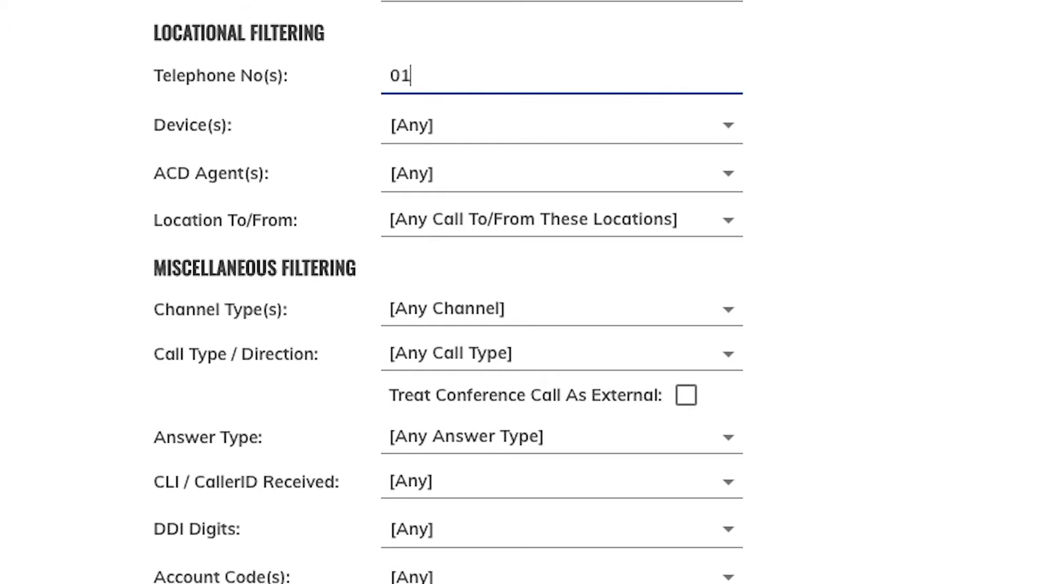
pyautogui.write('234567899')
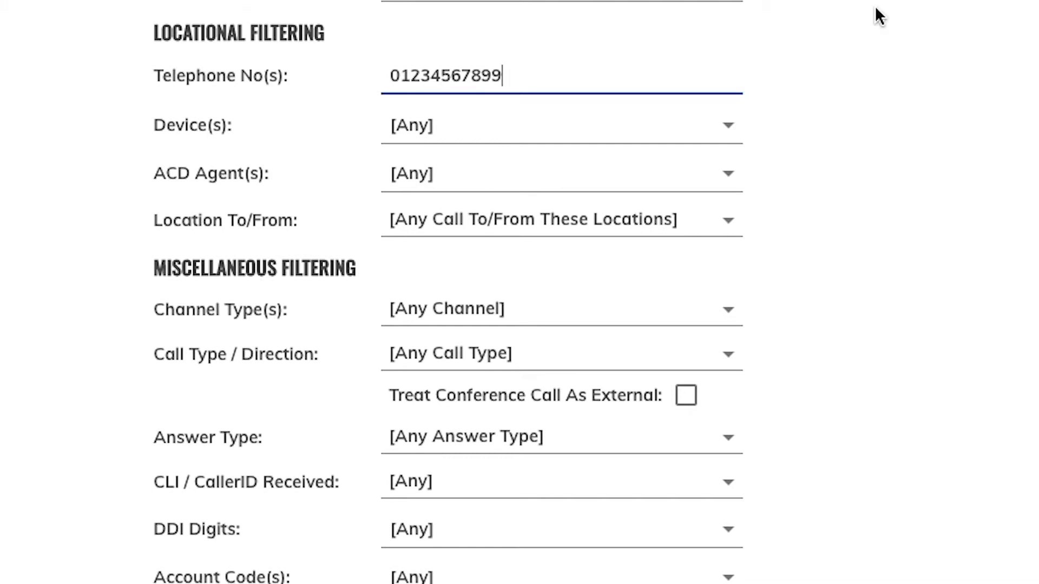
pyautogui.press('BackSpace')
pyautogui.press('BackSpace')
pyautogui.press('BackSpace')
pyautogui.press('BackSpace')
pyautogui.press('BackSpace')
pyautogui.press('BackSpace')
pyautogui.press('BackSpace')
pyautogui.press('BackSpace')
pyautogui.press('BackSpace')
pyautogui.press('BackSpace')
pyautogui.press('BackSpace')
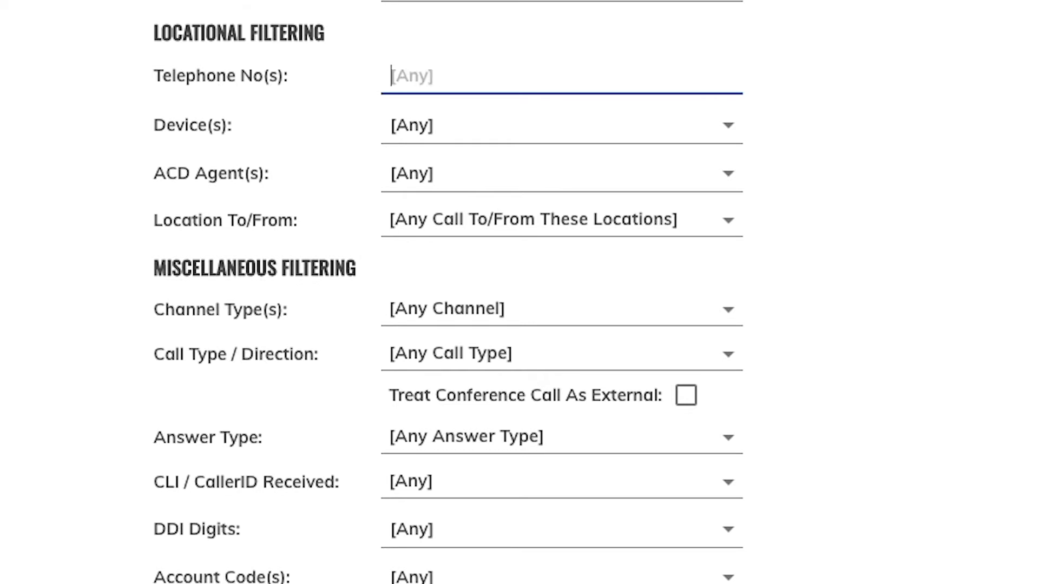
# Try excluding numbers that begin with 07 by entering !07* as the telephone filter, and clear it again.
pyautogui.write('!')
pyautogui.write('07')
pyautogui.write('*')
pyautogui.press('BackSpace')
pyautogui.press('BackSpace')
pyautogui.press('BackSpace')
pyautogui.press('BackSpace')
# Set the Telephone No(s) filter to 01*,02*,03*.
pyautogui.write('01*,02*,')
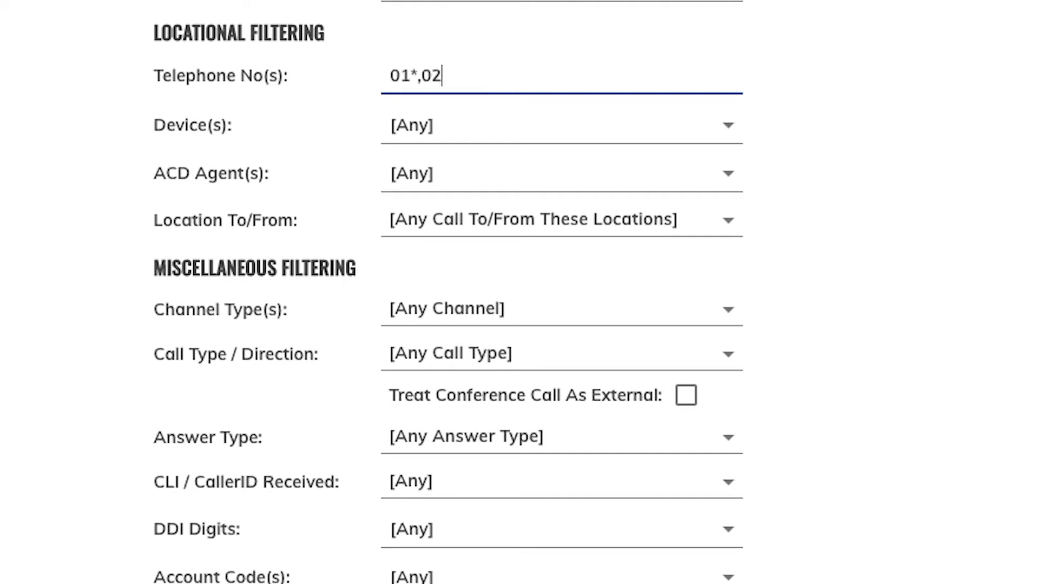
pyautogui.write('02')
pyautogui.press('BackSpace')
pyautogui.write('3*')
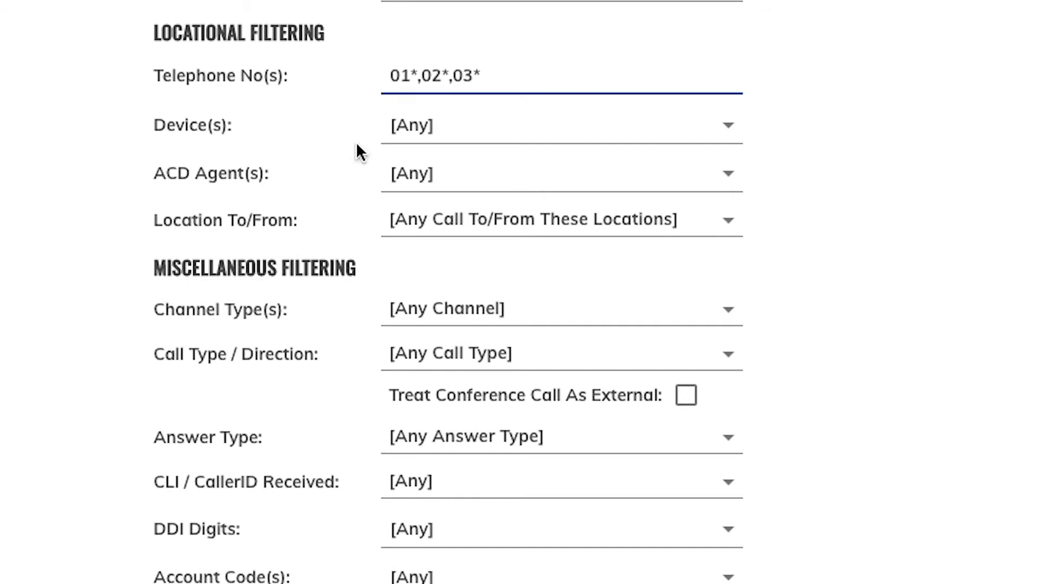
# Include devices 100, 102, 104 and 106 in the Device(s) filter.
pyautogui.click(658, 125)
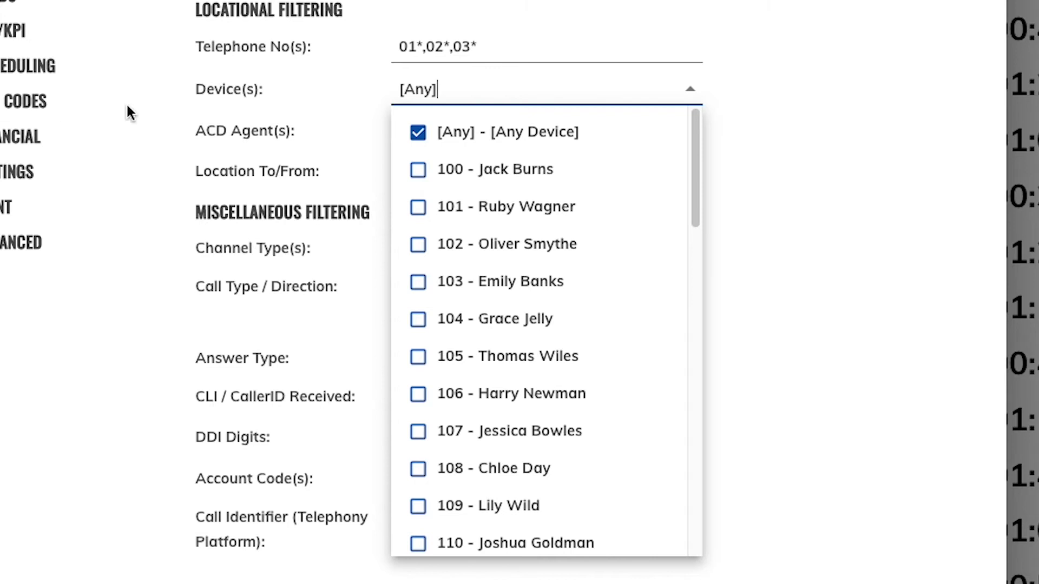
pyautogui.click(420, 169)
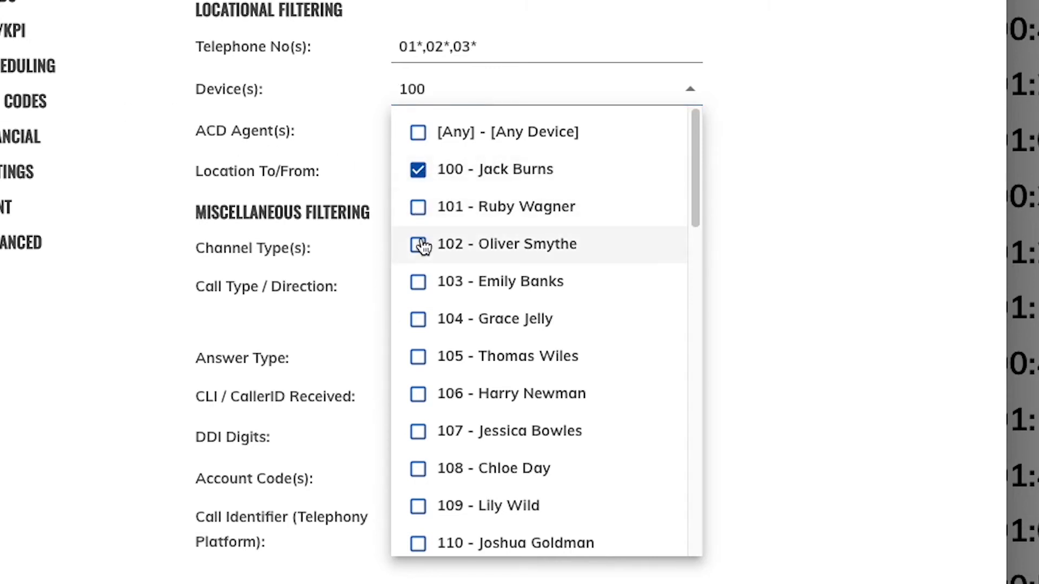
pyautogui.click(418, 244)
pyautogui.click(415, 333)
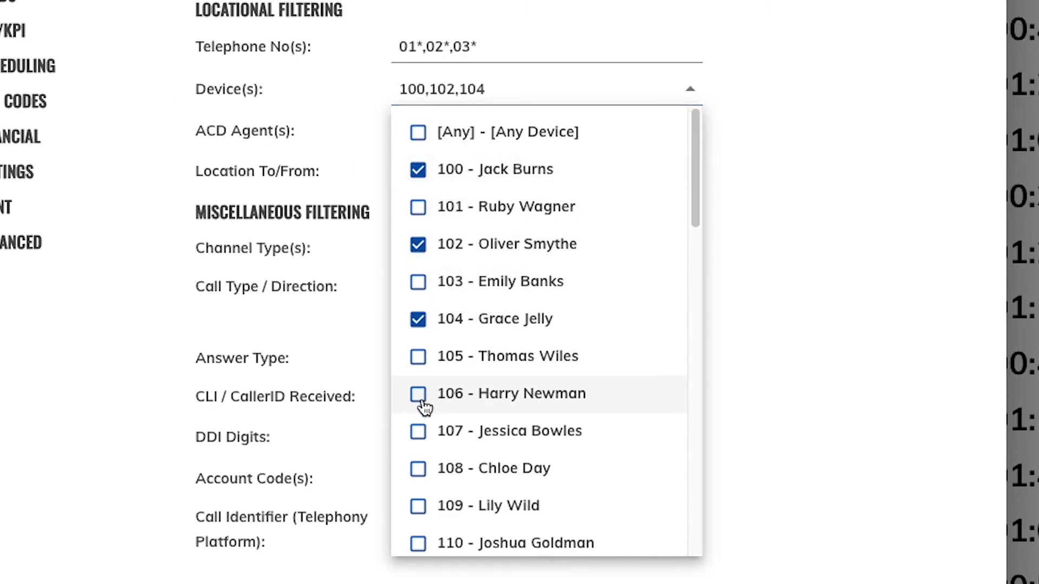
pyautogui.click(417, 398)
pyautogui.click(46, 452)
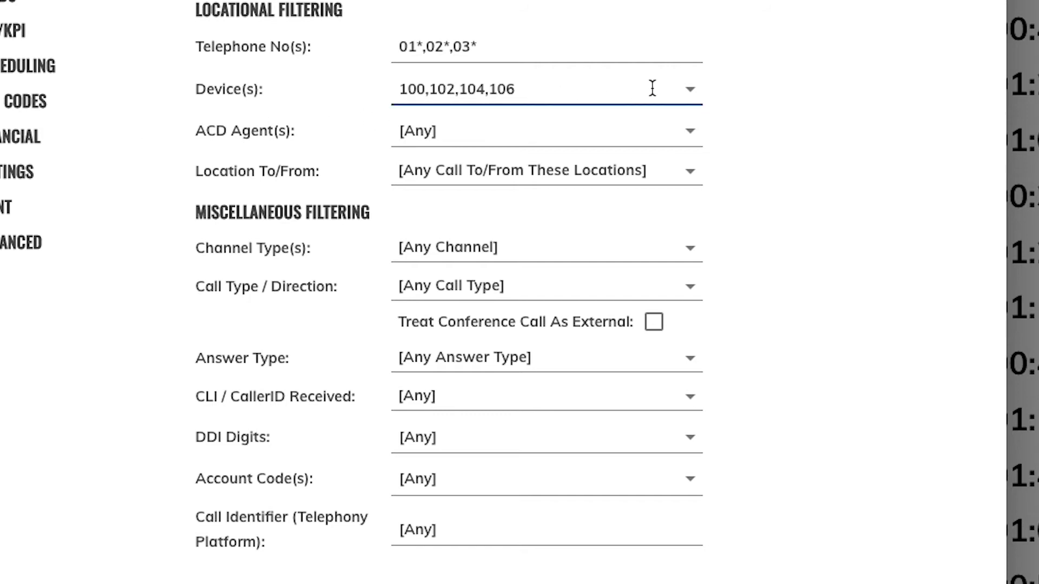
# Switch devices 100, 102, 104 and 106 from included to excluded in the Device(s) filter.
pyautogui.click(692, 87)
pyautogui.click(418, 169)
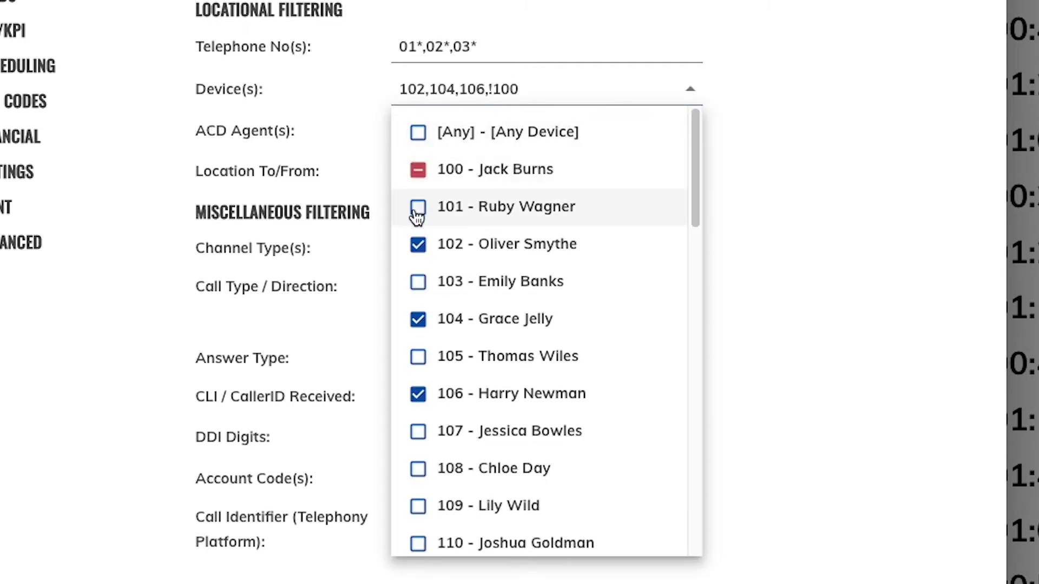
pyautogui.click(418, 244)
pyautogui.click(417, 320)
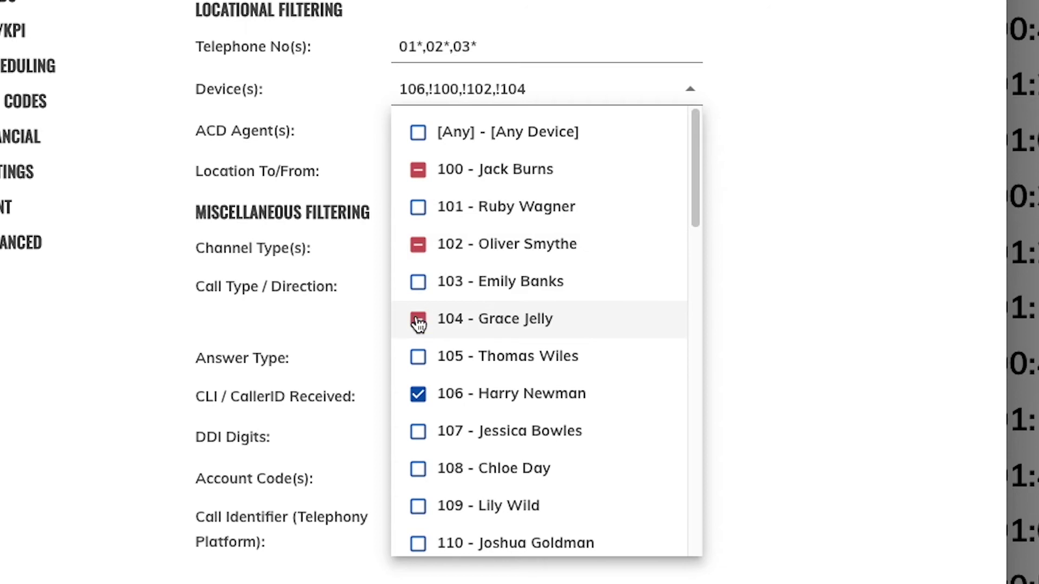
pyautogui.click(420, 396)
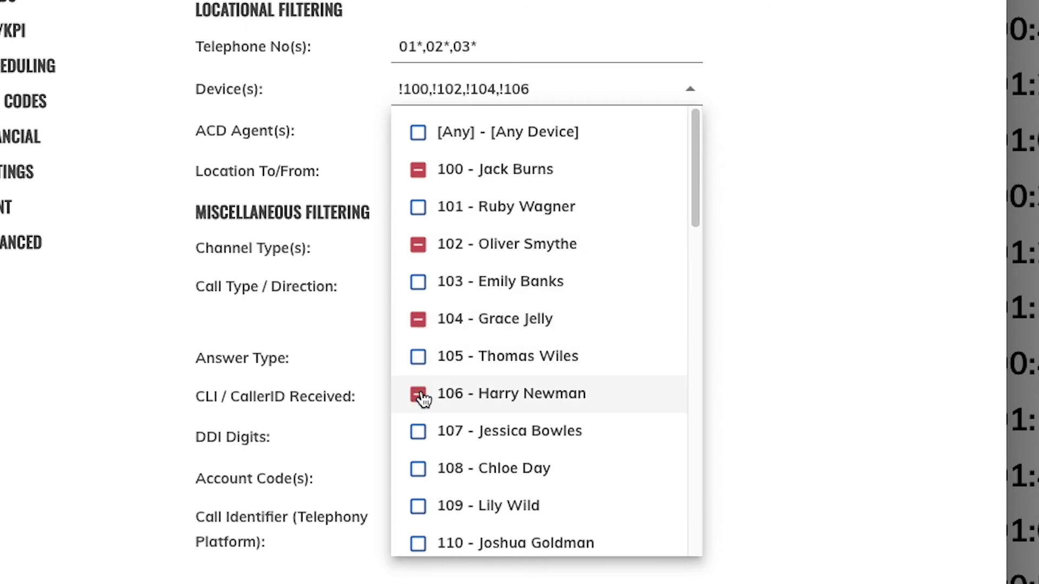
pyautogui.click(813, 144)
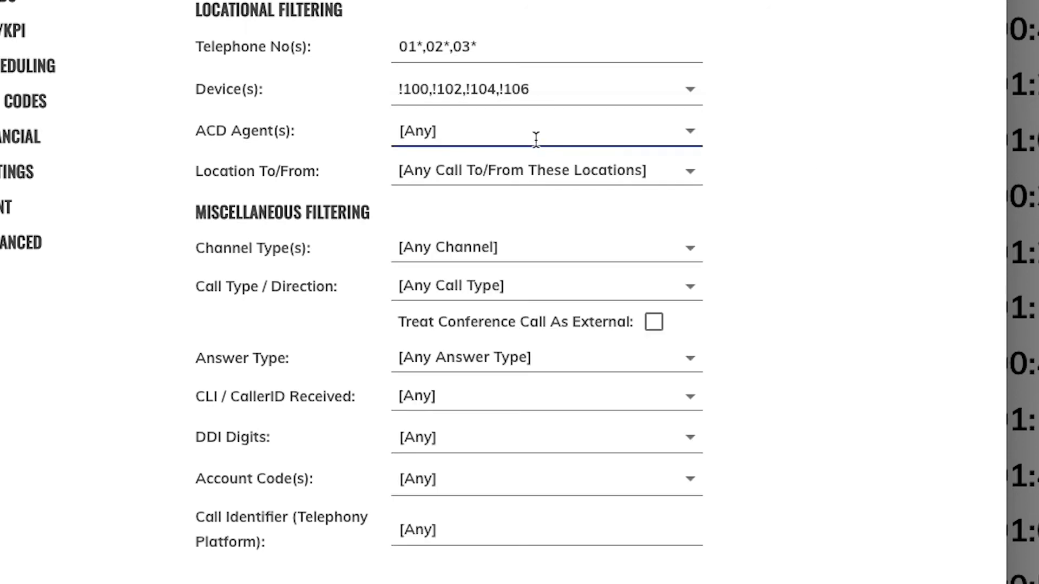
# Change the Device(s) filter to include the consecutive devices 100 to 105, leaving 106 unselected.
pyautogui.click(689, 89)
pyautogui.click(421, 171)
pyautogui.click(419, 208)
pyautogui.click(421, 248)
pyautogui.click(418, 282)
pyautogui.click(418, 319)
pyautogui.click(418, 357)
pyautogui.click(418, 400)
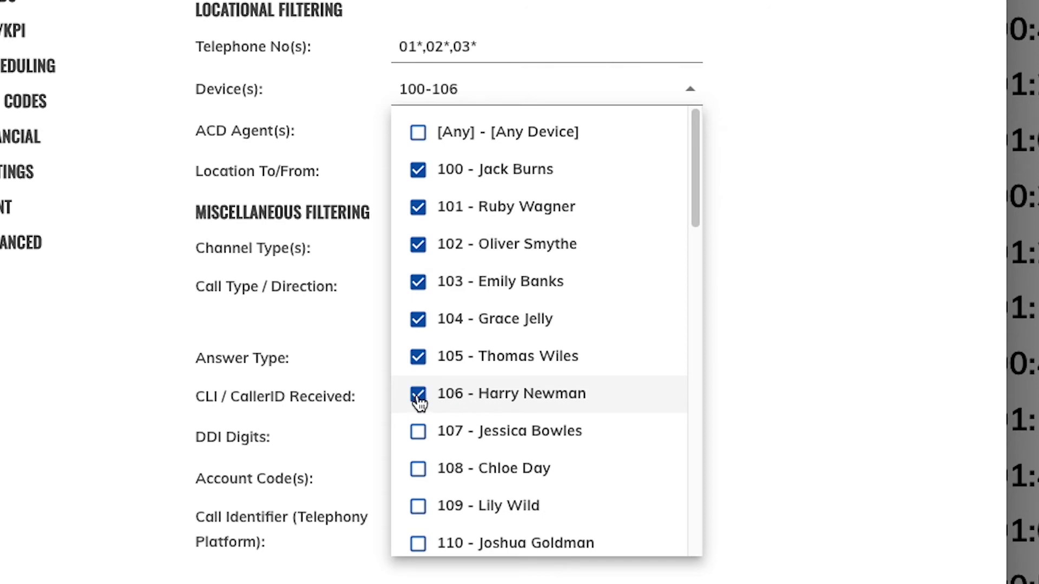
pyautogui.click(418, 394)
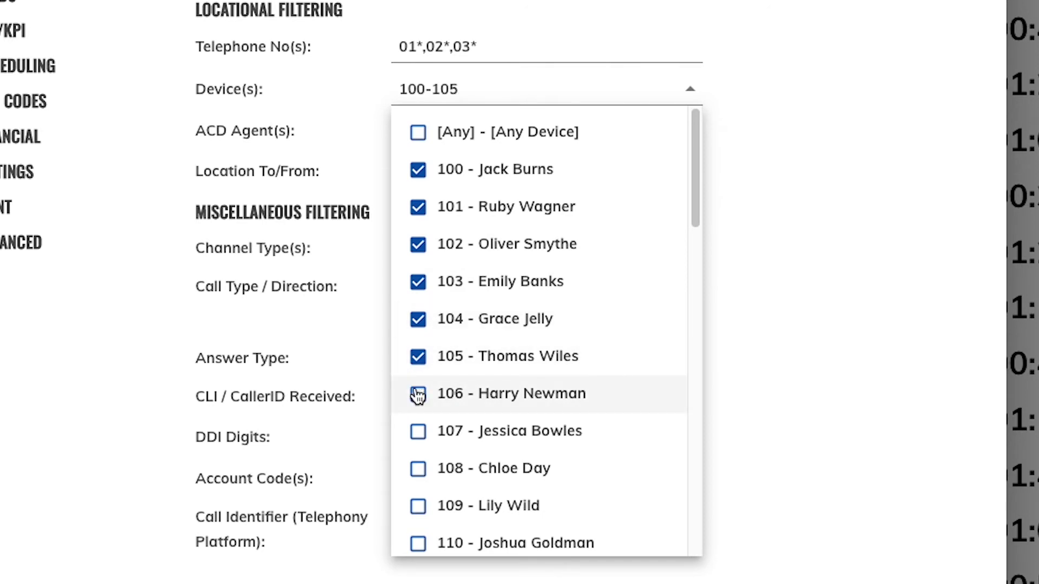
pyautogui.click(826, 108)
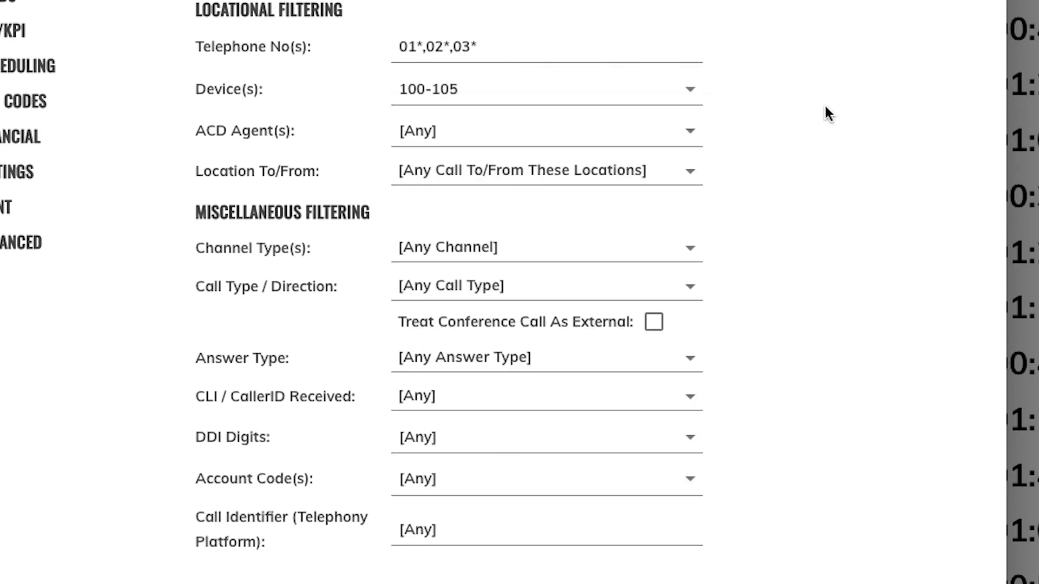
# Extend the device range in the Device(s) filter by editing its text to 100-110.
pyautogui.click(451, 92)
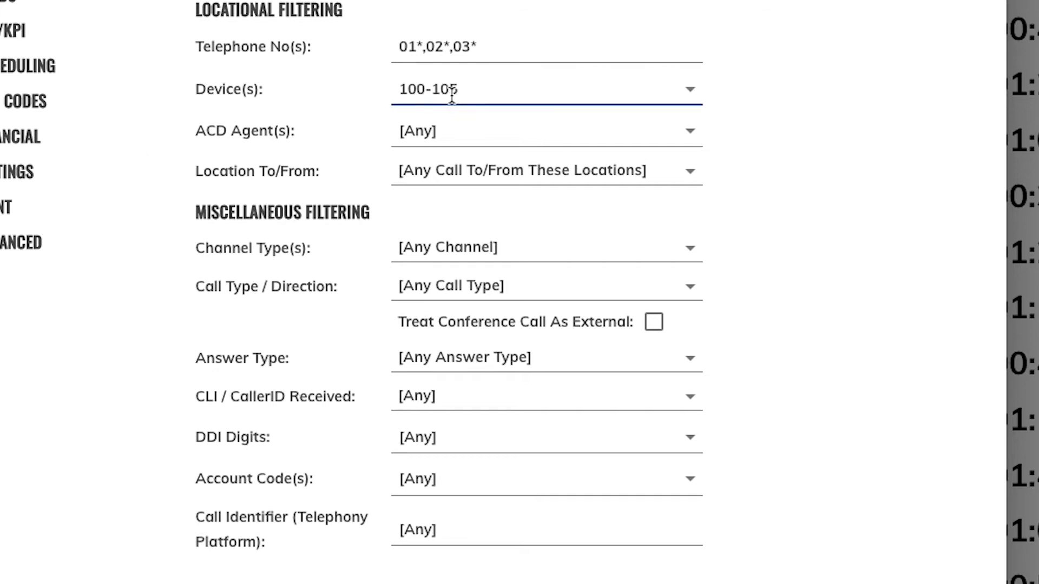
pyautogui.click(545, 93)
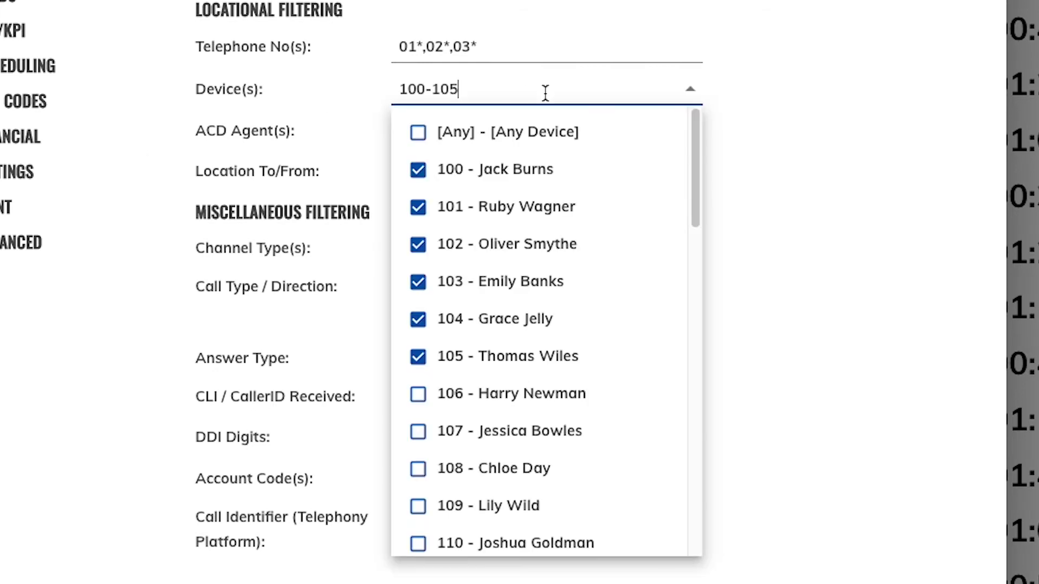
pyautogui.press('BackSpace')
pyautogui.press('BackSpace')
pyautogui.press('BackSpace')
pyautogui.press('BackSpace')
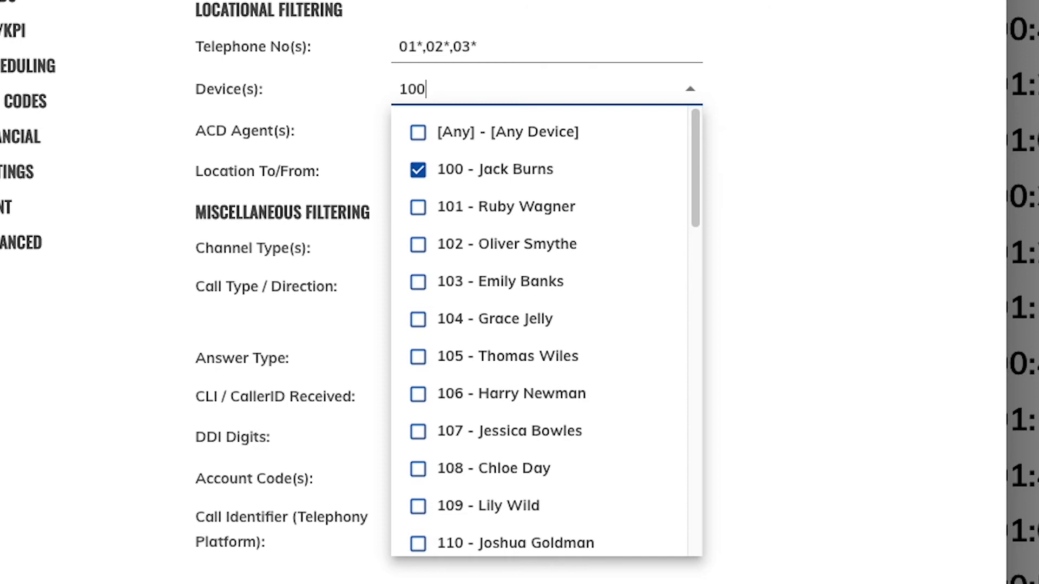
pyautogui.write('-110')
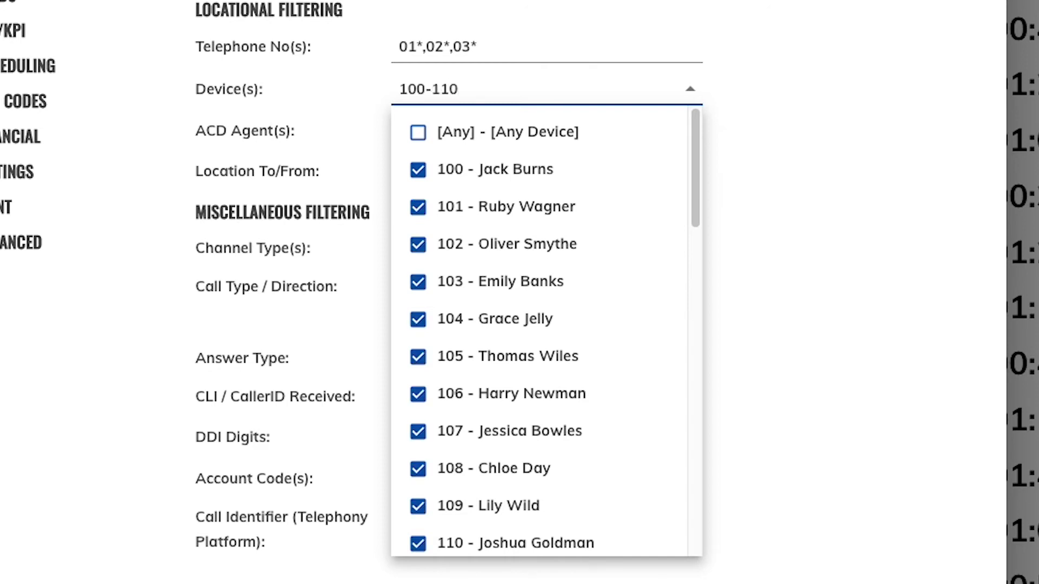
pyautogui.click(808, 85)
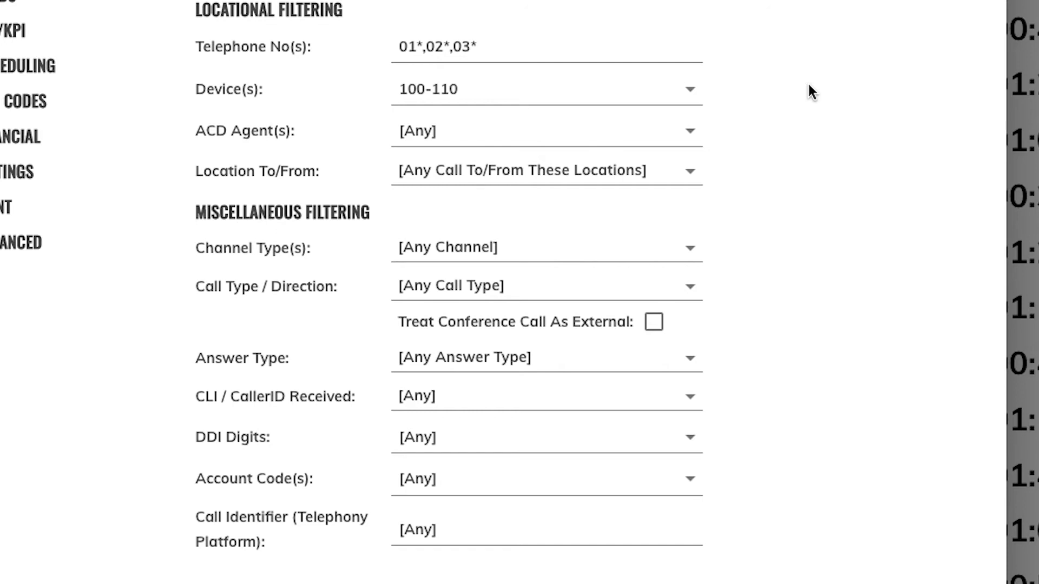
# Exclude the whole device range by changing the Device(s) filter to !100-110.
pyautogui.click(606, 92)
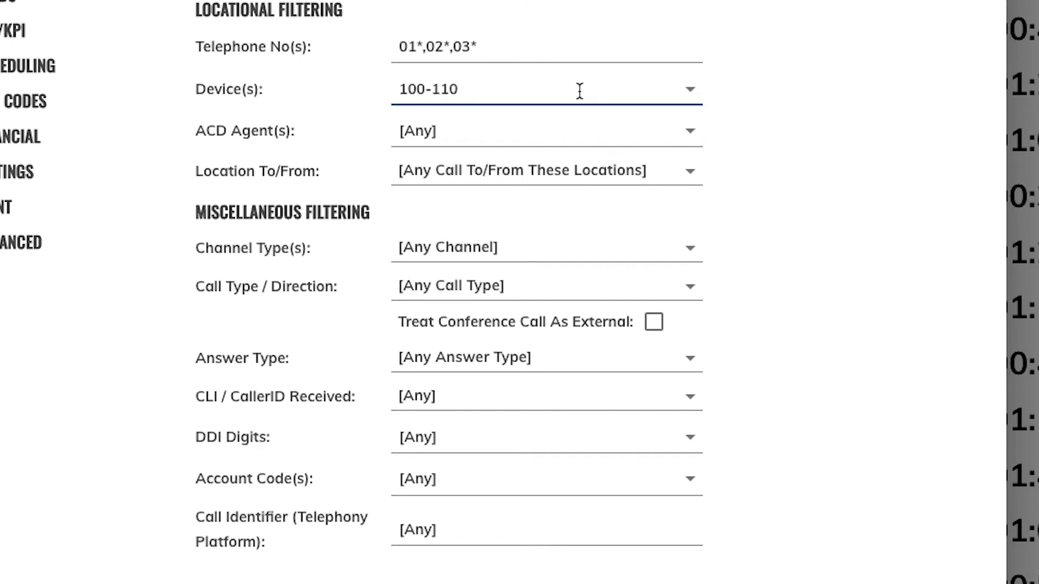
pyautogui.click(580, 90)
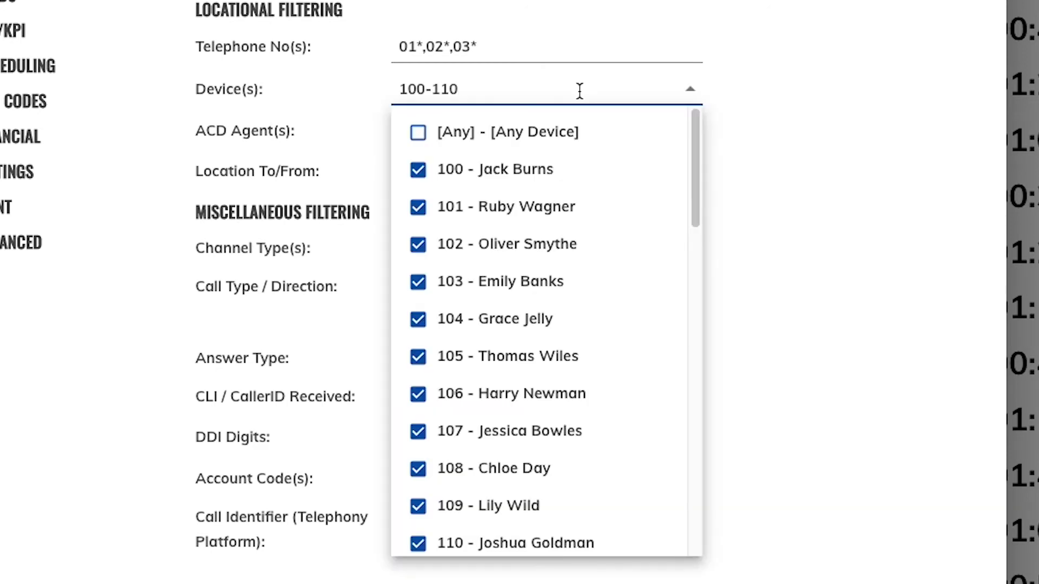
pyautogui.press('Left')
pyautogui.press('Left')
pyautogui.press('Left')
pyautogui.press('Left')
pyautogui.press('Left')
pyautogui.press('Left')
pyautogui.press('Left')
pyautogui.write('!')
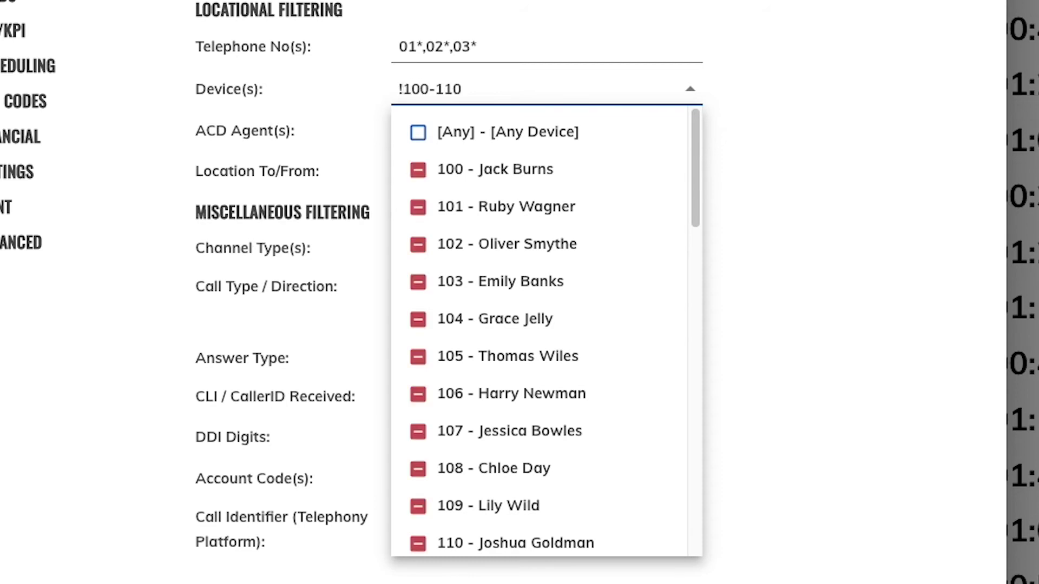
pyautogui.click(838, 106)
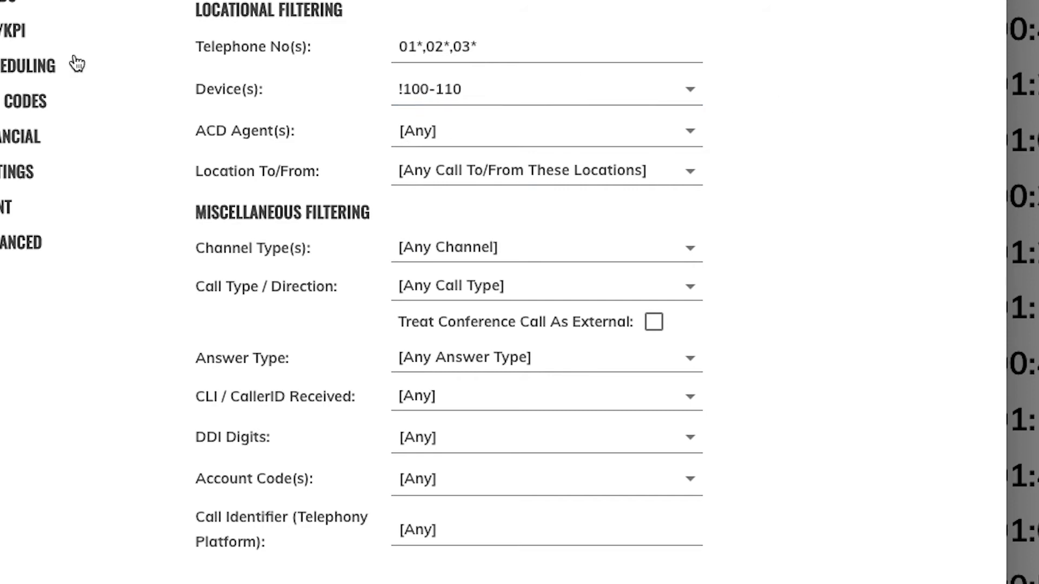
# Look through the devices and groups offered in the Device(s) filter.
pyautogui.click(696, 92)
pyautogui.click(695, 92)
pyautogui.moveTo(699, 119); pyautogui.dragTo(702, 226)
pyautogui.moveTo(703, 257); pyautogui.dragTo(700, 422)
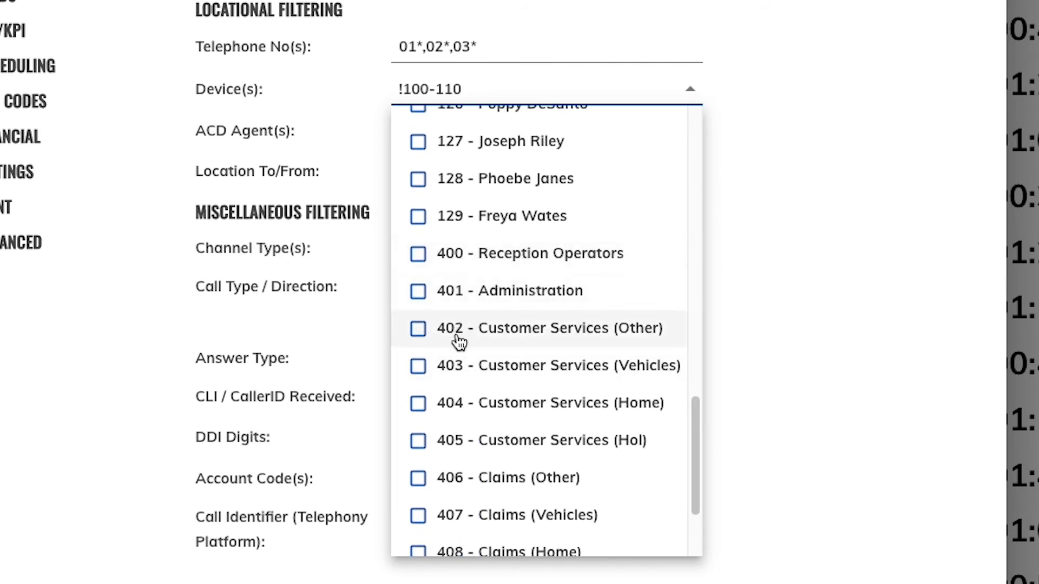
pyautogui.click(829, 324)
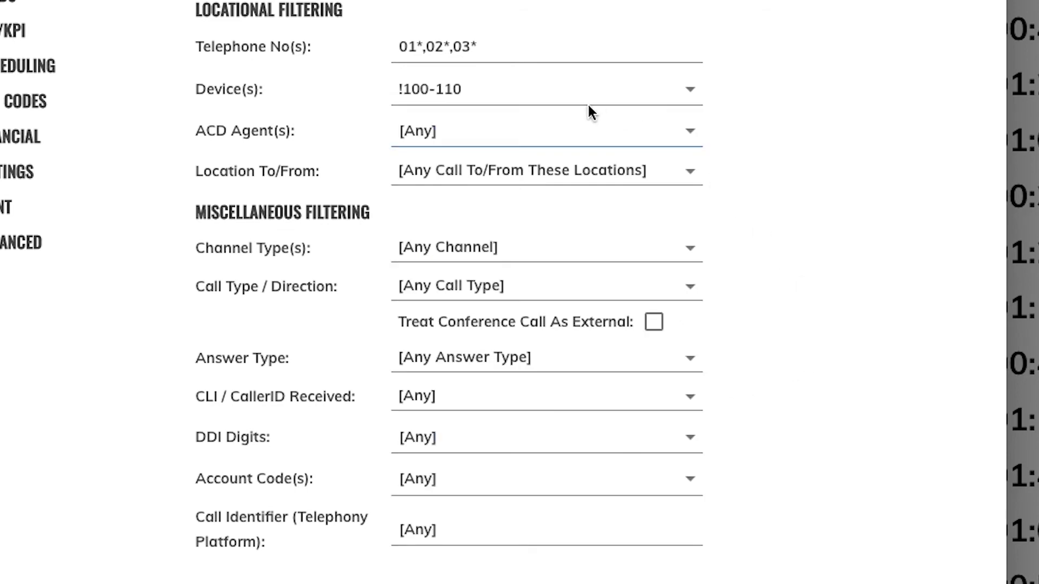
# Clear the values from the Device(s) and Telephone No(s) filters.
pyautogui.click(561, 93)
pyautogui.press('super+a')
pyautogui.press('BackSpace')
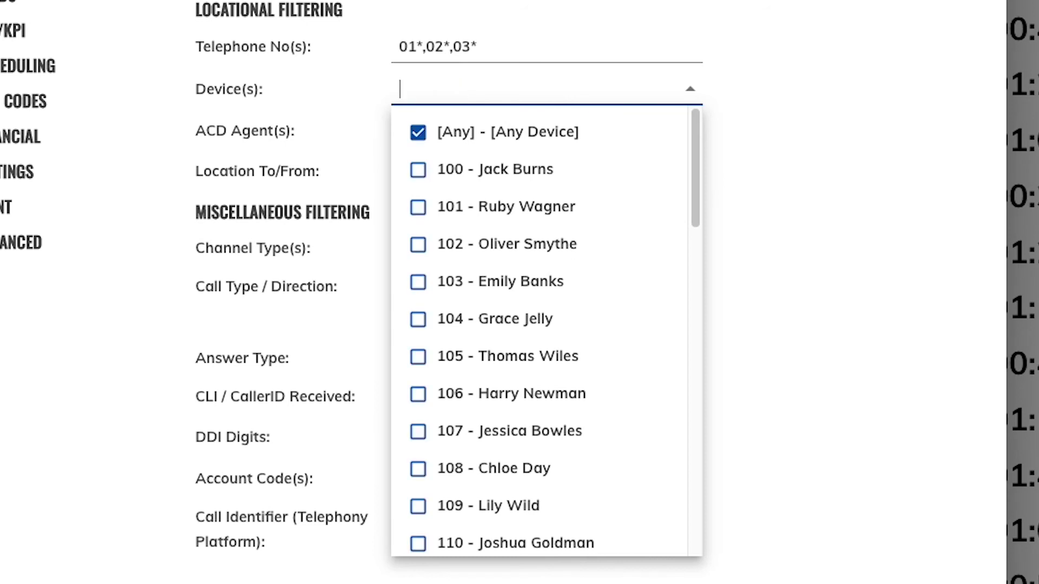
pyautogui.hotkey('shift', 'Tab')
pyautogui.press('BackSpace')
pyautogui.click(849, 132)
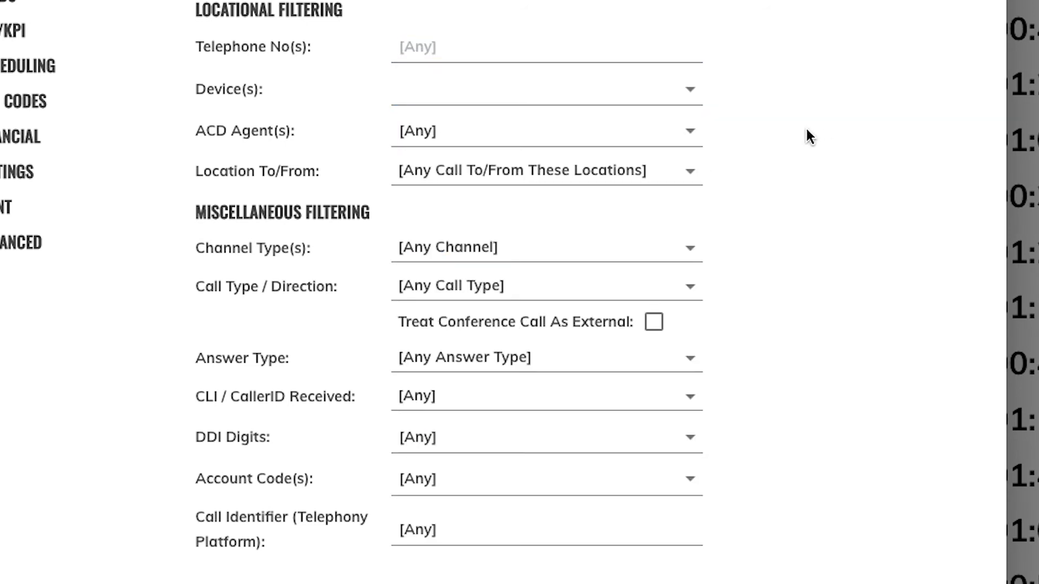
# Select the five agents 500 to 504 in the ACD Agent(s) filter.
pyautogui.scroll(-1, 806, 131)
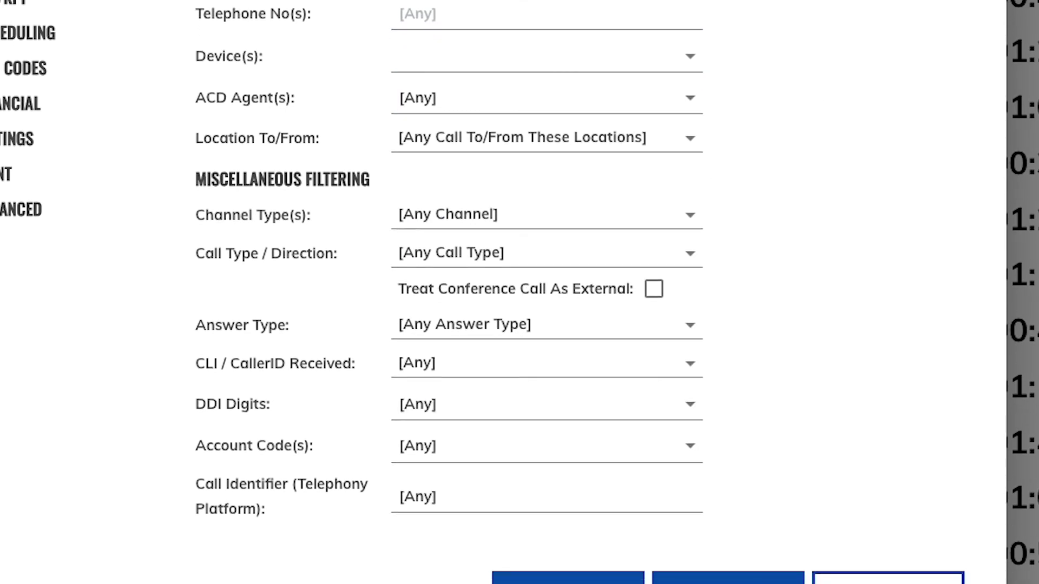
pyautogui.click(482, 98)
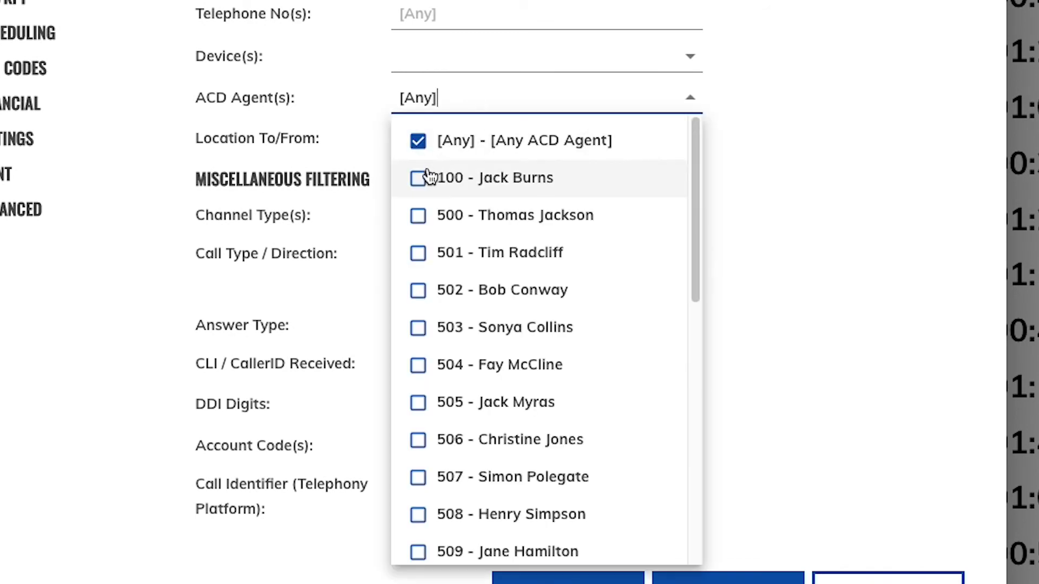
pyautogui.click(417, 216)
pyautogui.click(418, 253)
pyautogui.click(417, 291)
pyautogui.click(418, 328)
pyautogui.click(418, 365)
# Exclude the selected agents by changing the ACD Agent(s) filter to !500-504, and check how they are marked in its list.
pyautogui.press('Escape')
pyautogui.press('Left')
pyautogui.press('Left')
pyautogui.press('Left')
pyautogui.press('Left')
pyautogui.press('Left')
pyautogui.press('Left')
pyautogui.press('Left')
pyautogui.write('!')
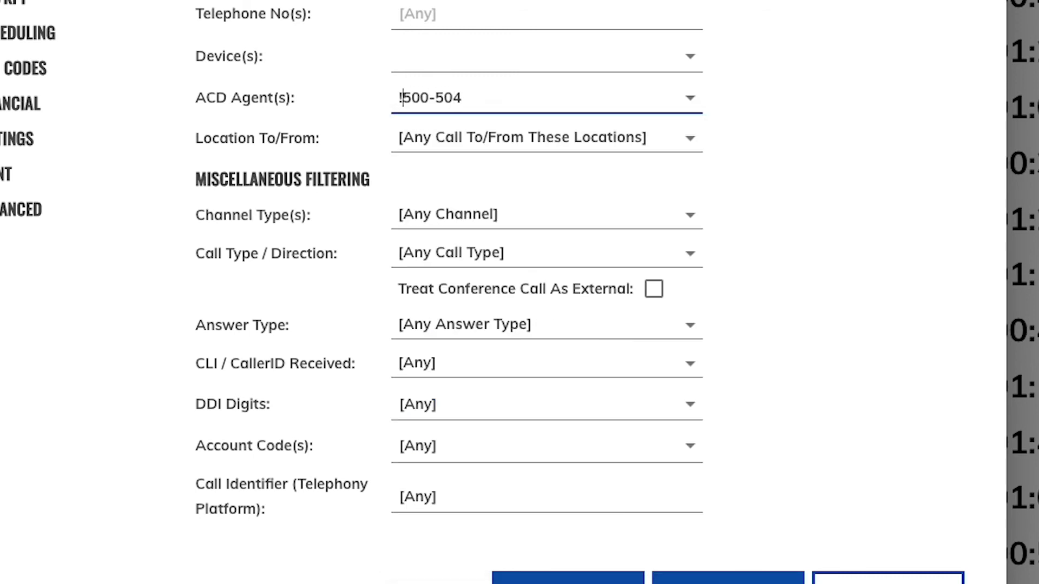
pyautogui.click(698, 95)
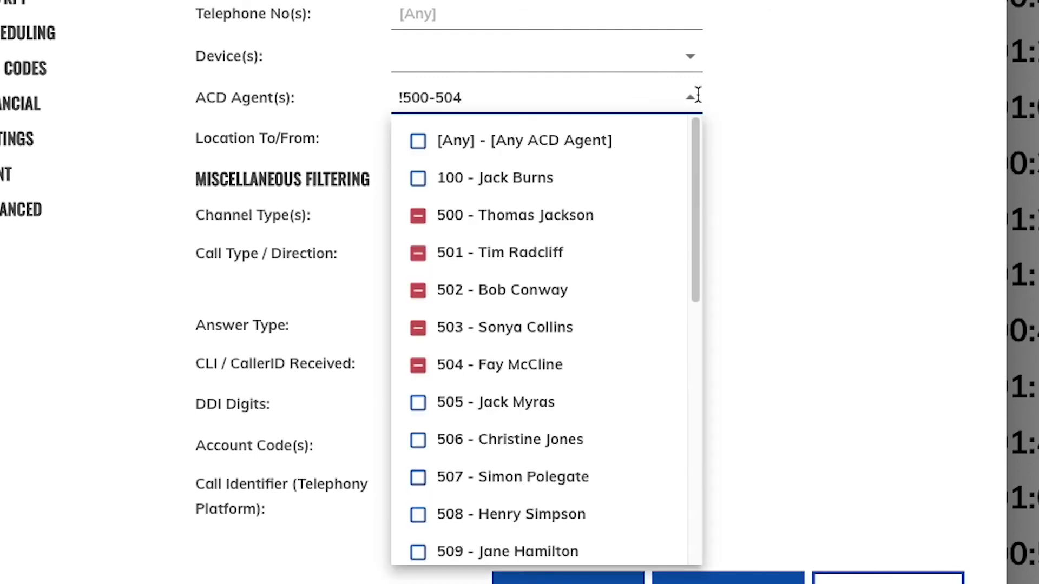
# Clear the ACD Agent(s) filter and review the available Location To/From options without changing them.
pyautogui.press('Escape')
pyautogui.hotkey('ctrl', 'a')
pyautogui.press('BackSpace')
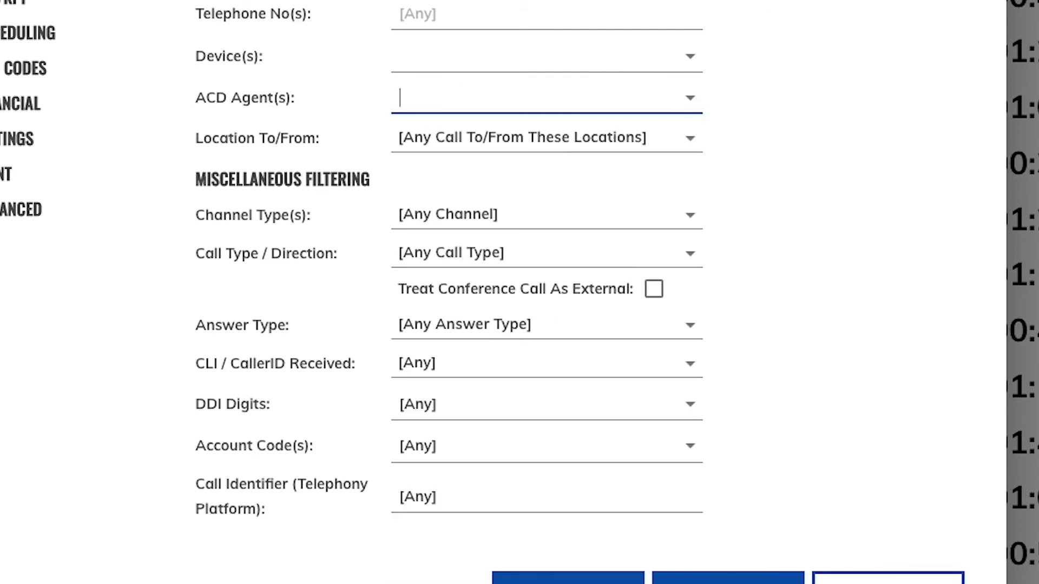
pyautogui.press('Tab')
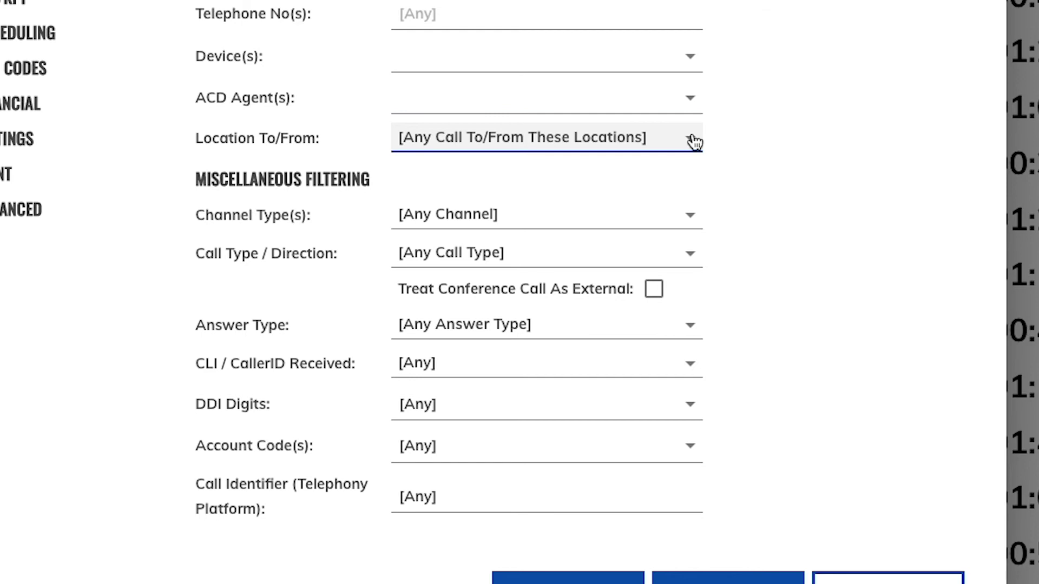
pyautogui.click(695, 142)
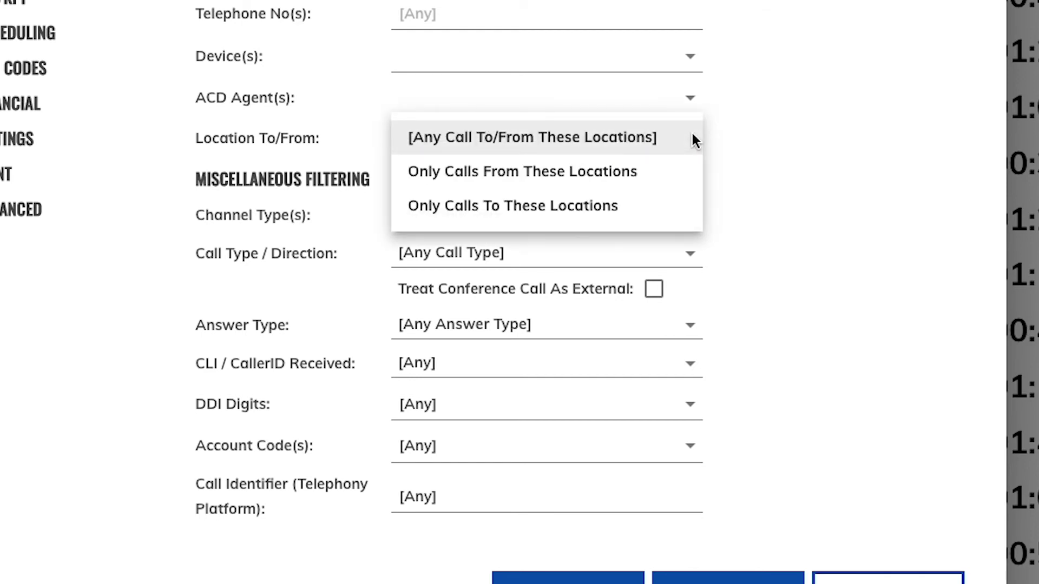
pyautogui.click(797, 138)
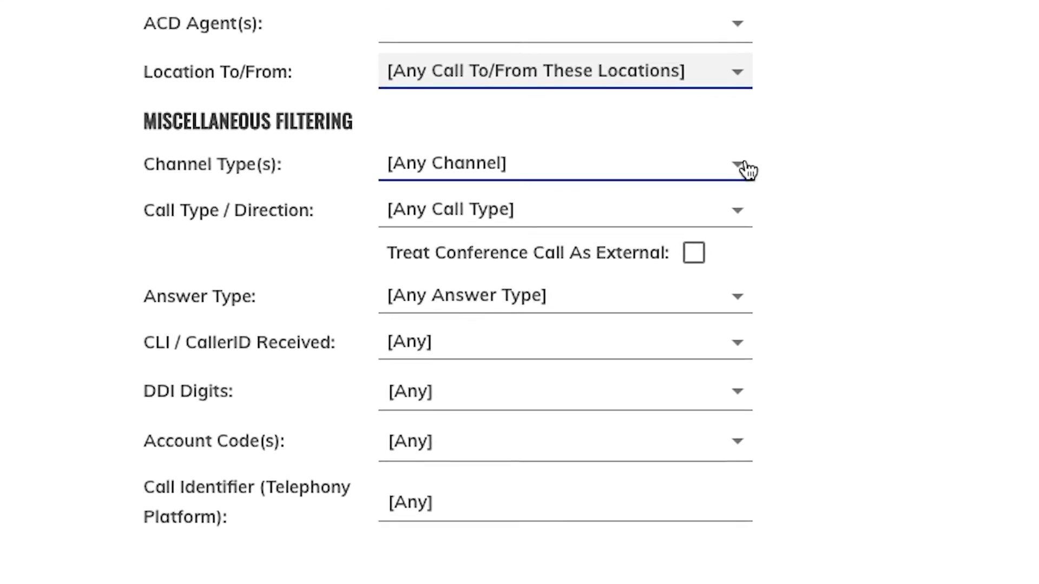
# Restrict the Channel Type(s) filter to Voice Calls.
pyautogui.click(739, 164)
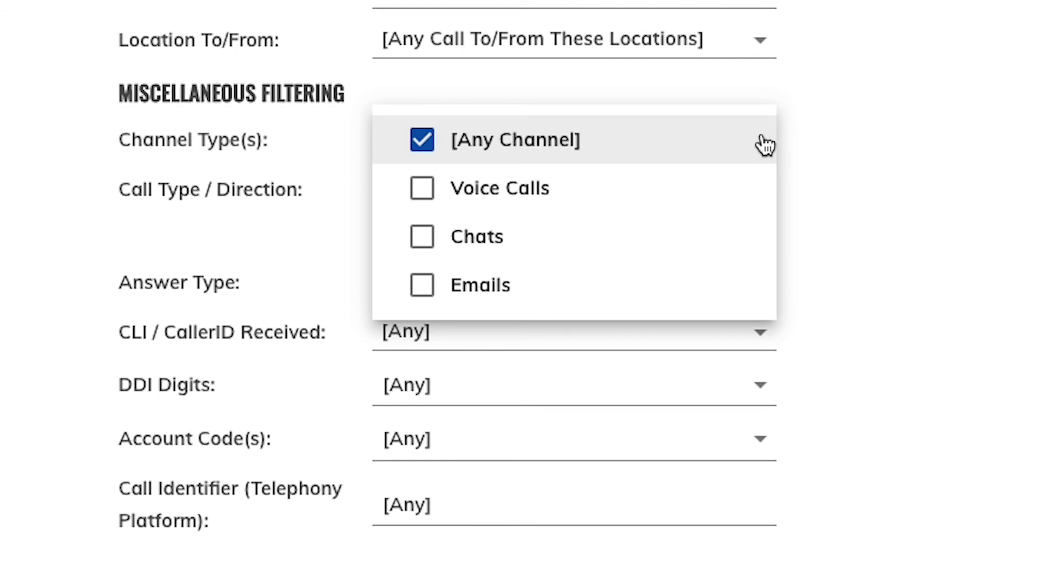
pyautogui.click(469, 199)
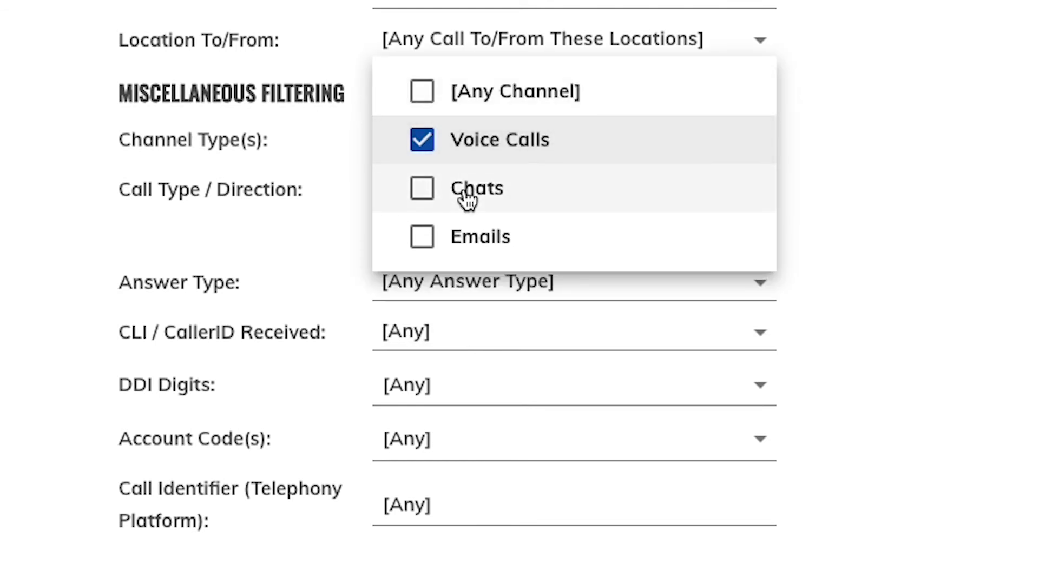
pyautogui.click(911, 147)
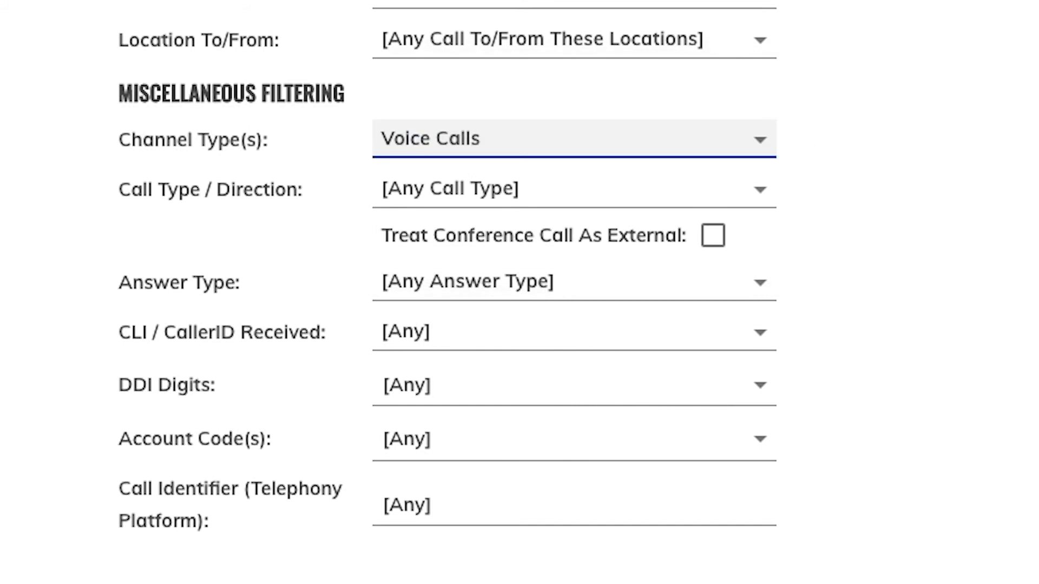
# Review the Call Type / Direction options and enable Treat Conference Call As External.
pyautogui.click(757, 191)
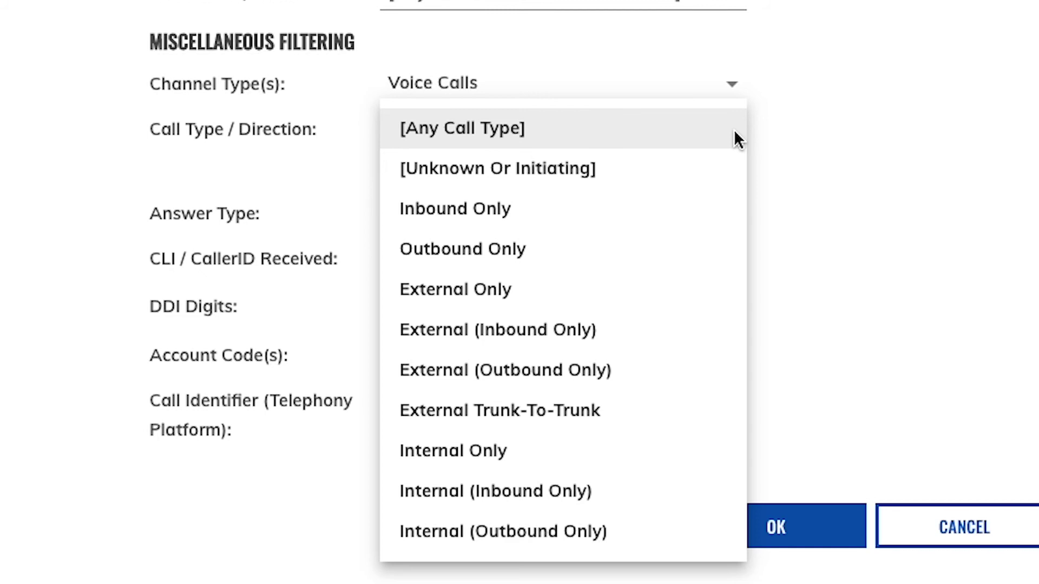
pyautogui.click(876, 155)
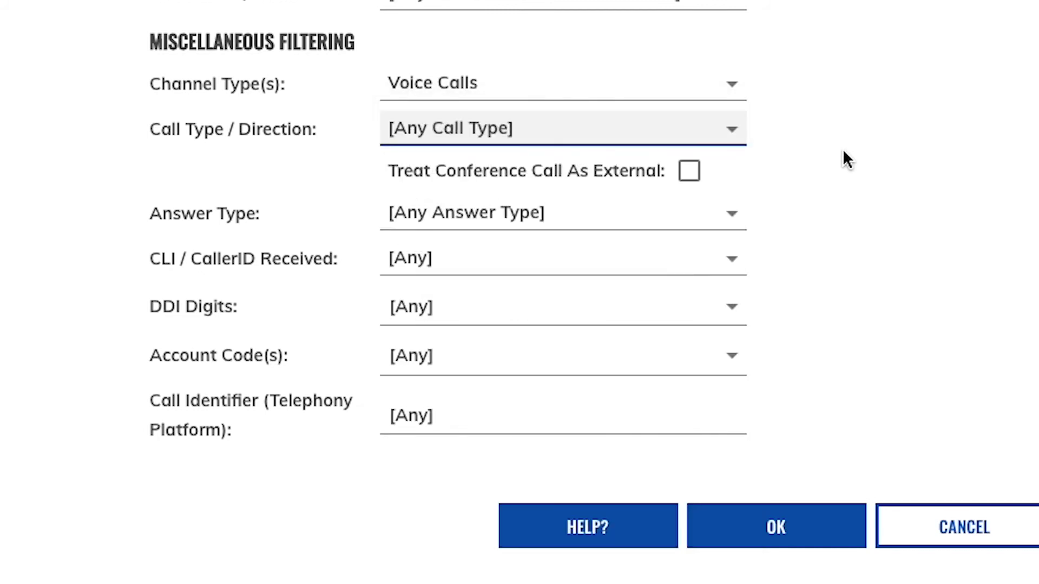
pyautogui.click(688, 173)
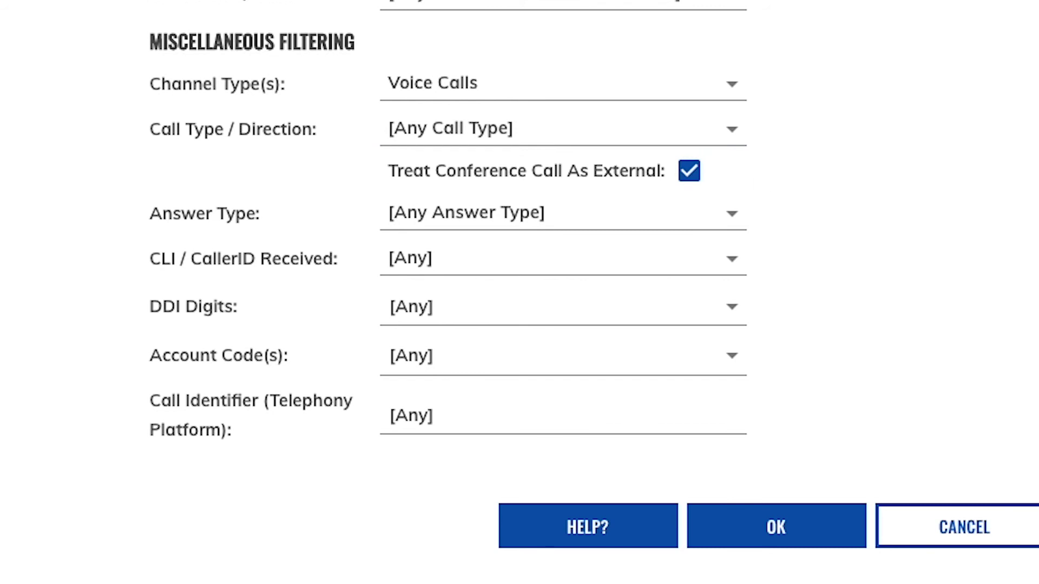
# Try Abandoned as the Answer Type, set it to Overflowed In, and keep CLI / CallerID Received at [Any].
pyautogui.click(711, 216)
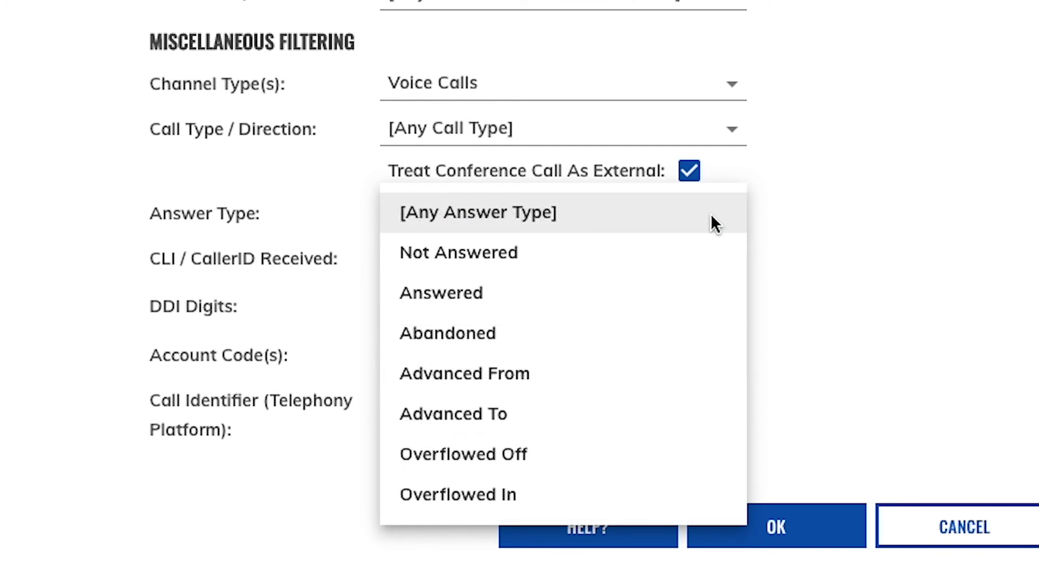
pyautogui.click(684, 334)
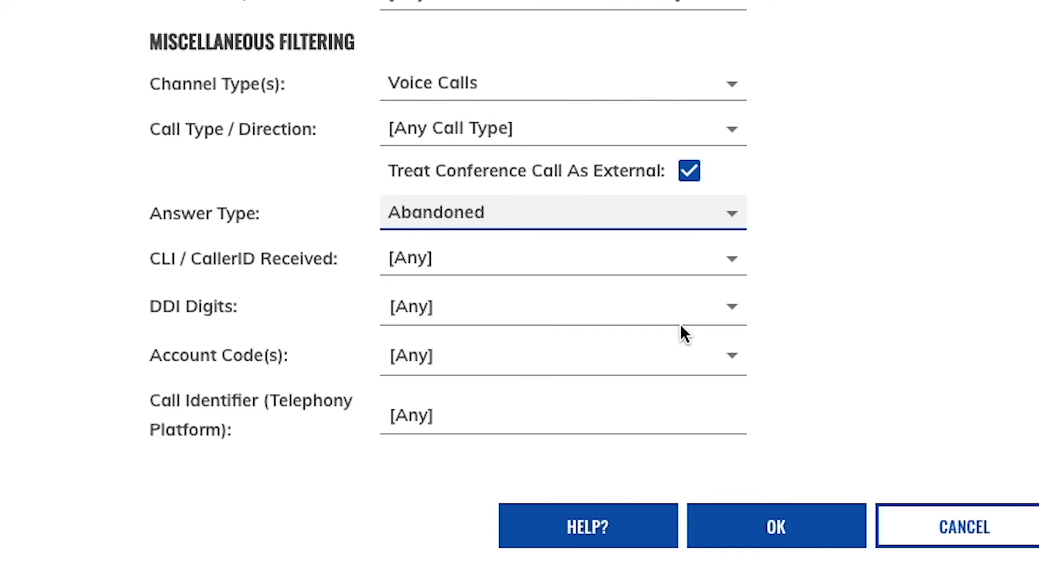
pyautogui.click(709, 218)
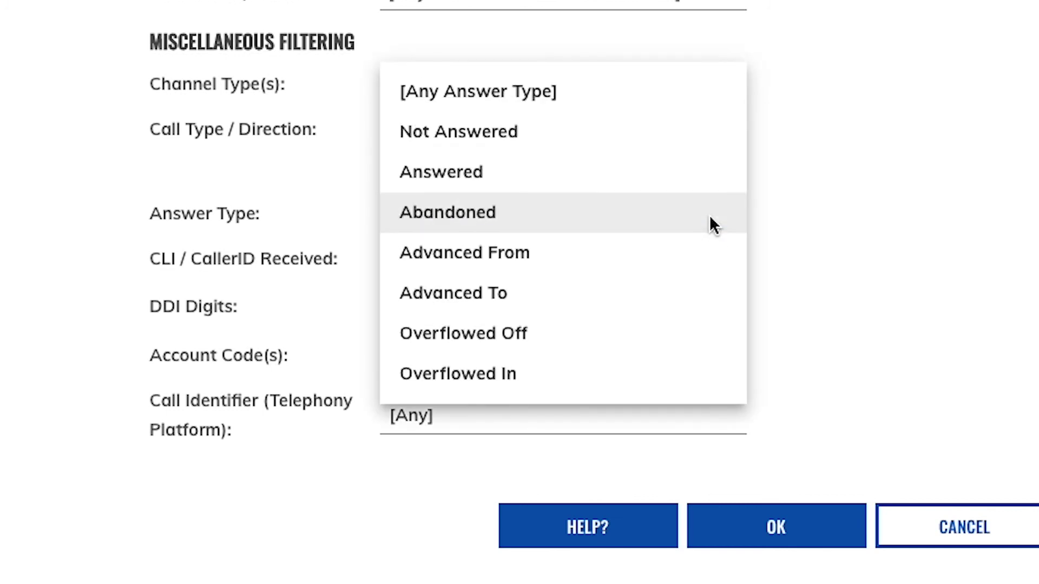
pyautogui.click(696, 379)
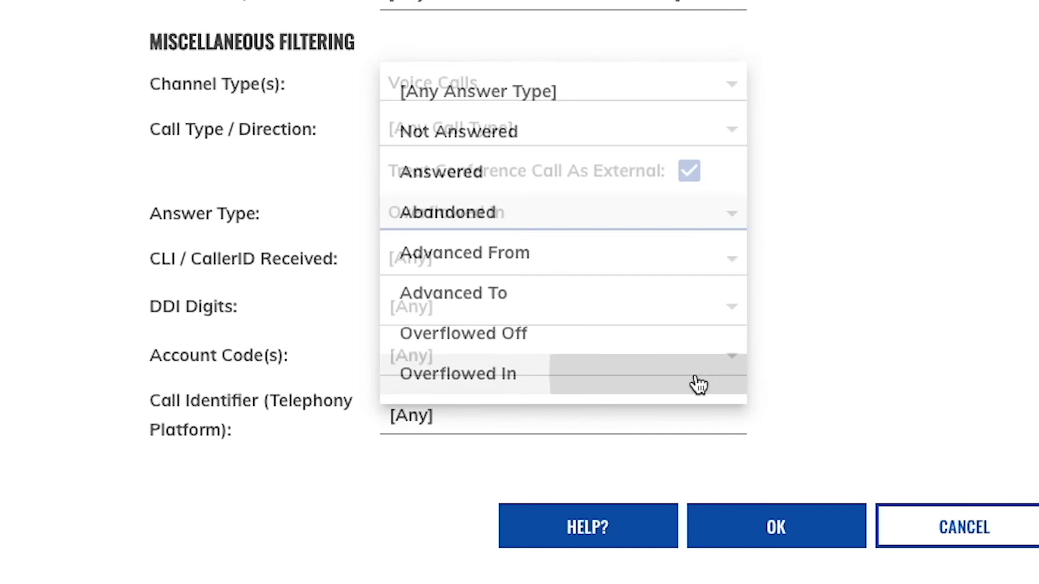
pyautogui.click(723, 265)
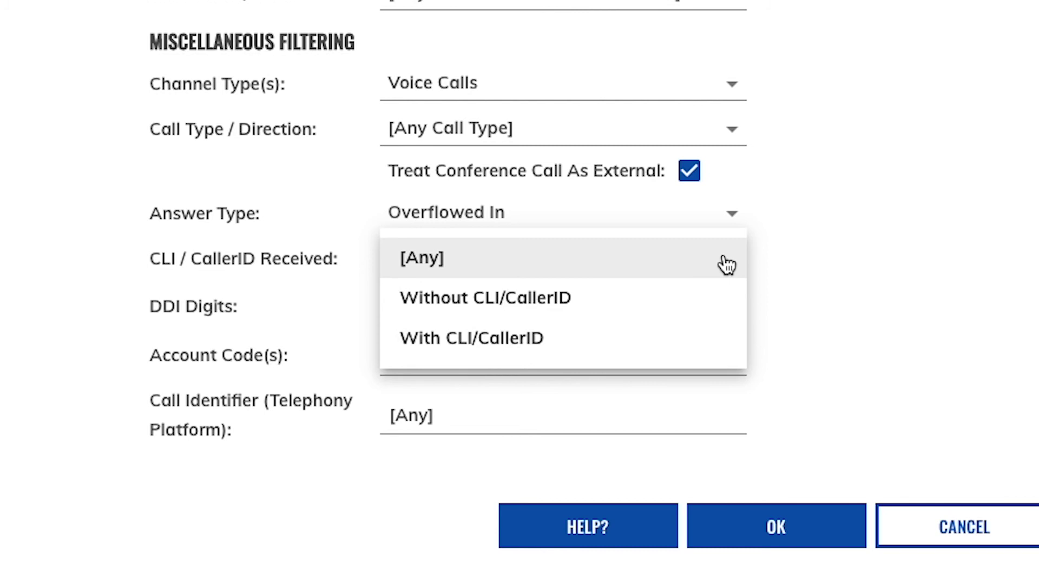
pyautogui.click(727, 265)
# Select the four consecutive DDI numbers ending in 100 to 103 in the DDI Digits filter.
pyautogui.click(734, 303)
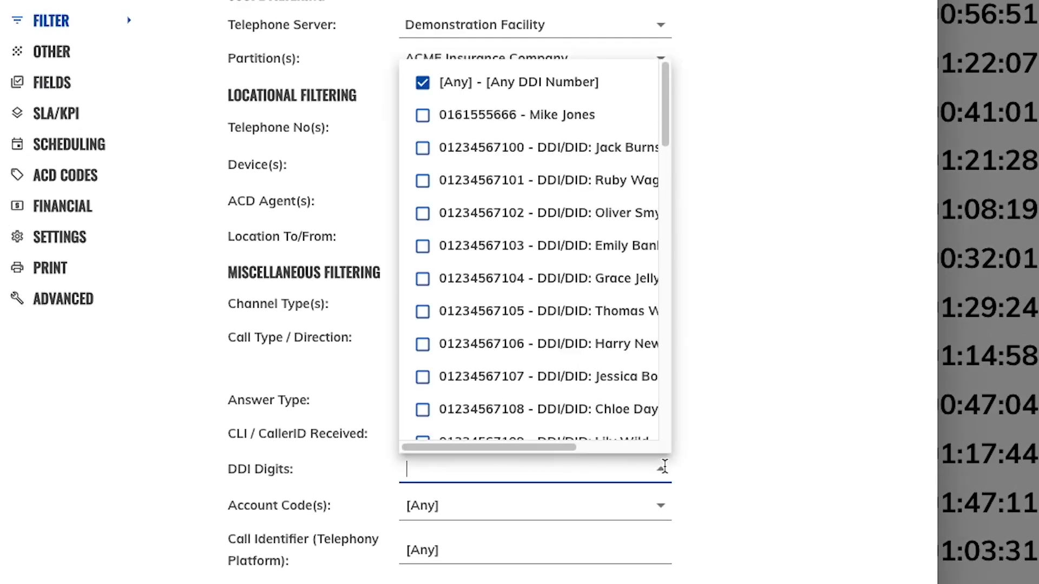
pyautogui.click(542, 152)
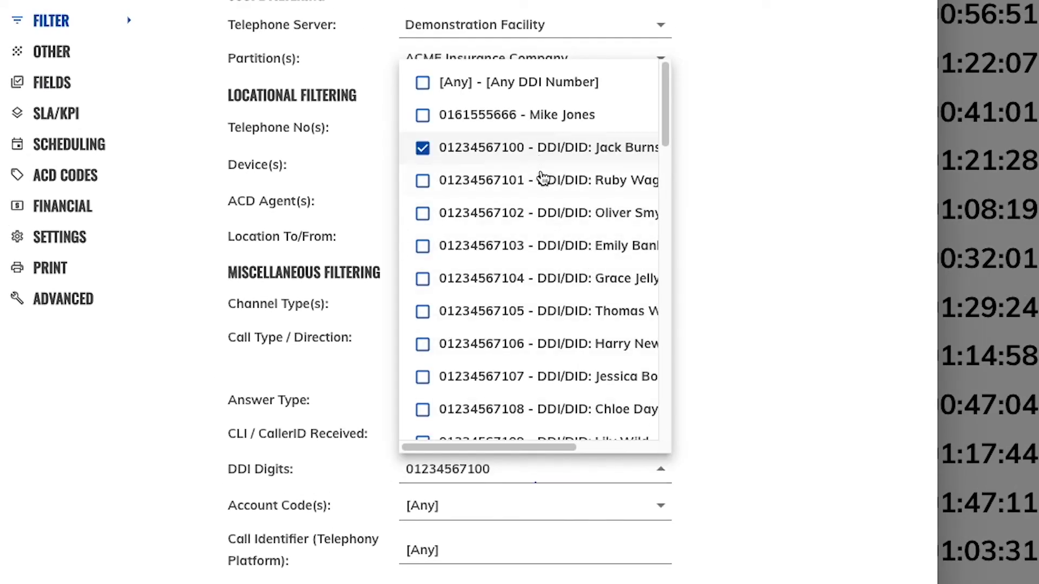
pyautogui.click(539, 182)
pyautogui.click(535, 216)
pyautogui.click(534, 246)
# Exclude the selected DDI number range by adding ! in front of it in the DDI Digits filter.
pyautogui.click(410, 469)
pyautogui.write('!')
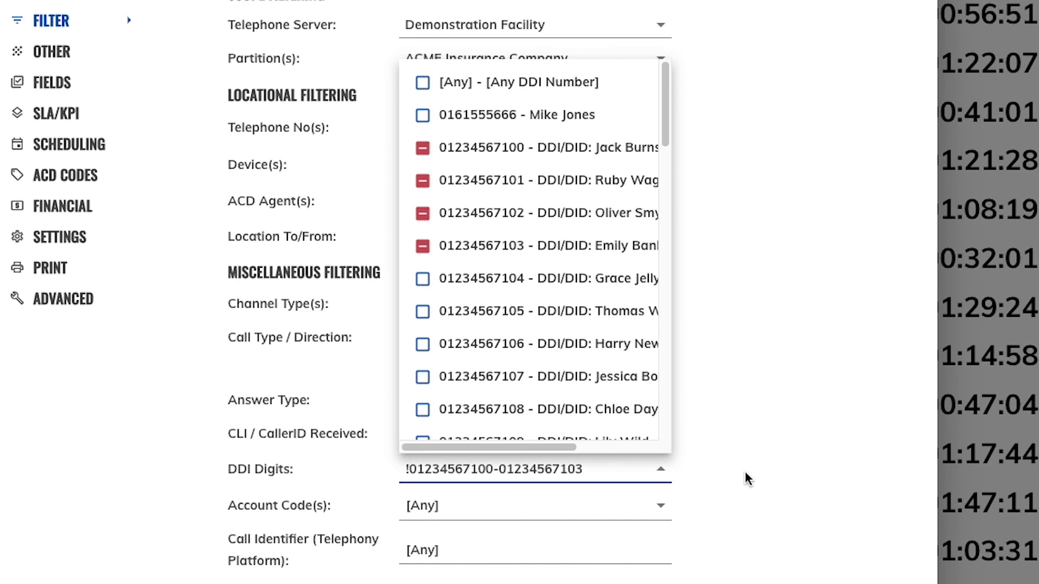
pyautogui.click(743, 479)
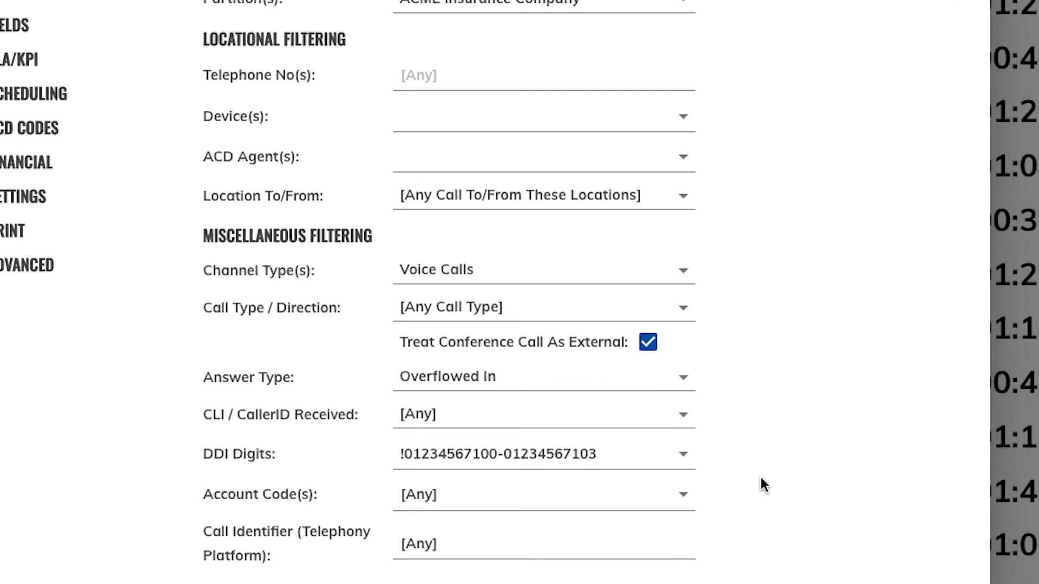
# Set the Account Code(s) filter to 888 - Wrong Department and activate the Call Identifier (Telephony Platform) field.
pyautogui.click(685, 494)
pyautogui.click(693, 490)
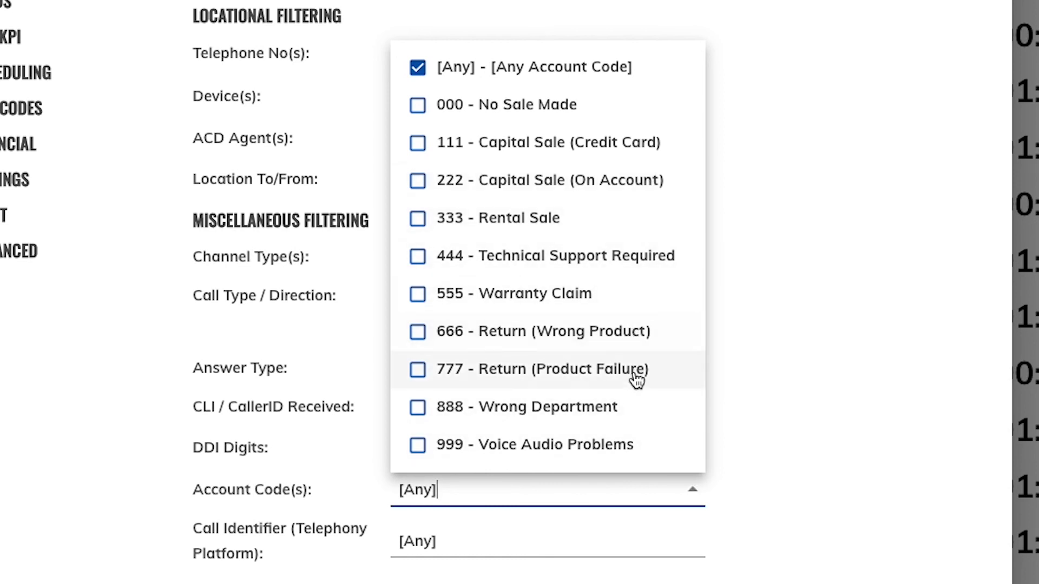
pyautogui.click(636, 421)
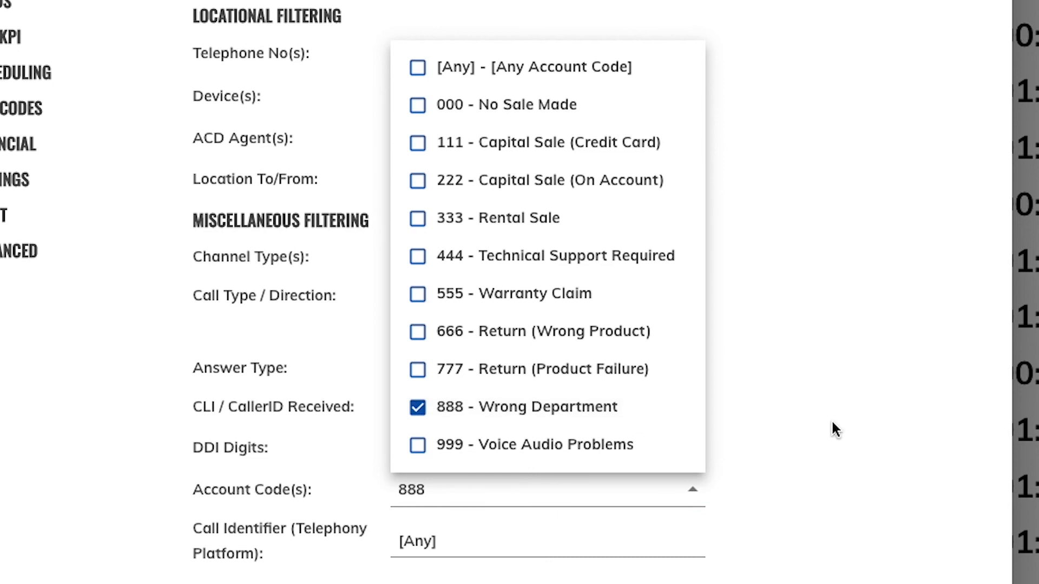
pyautogui.click(798, 449)
pyautogui.click(661, 533)
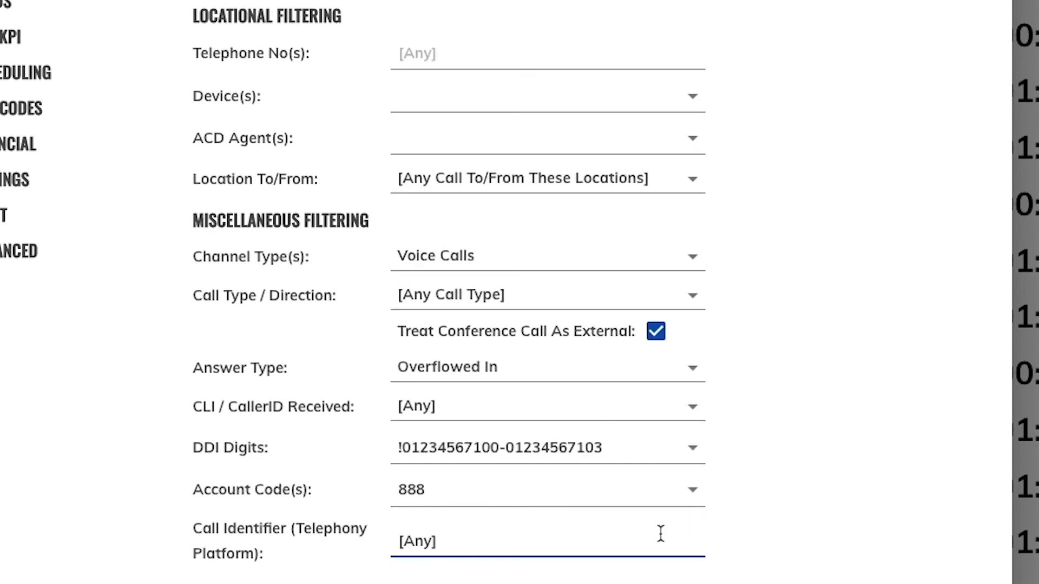